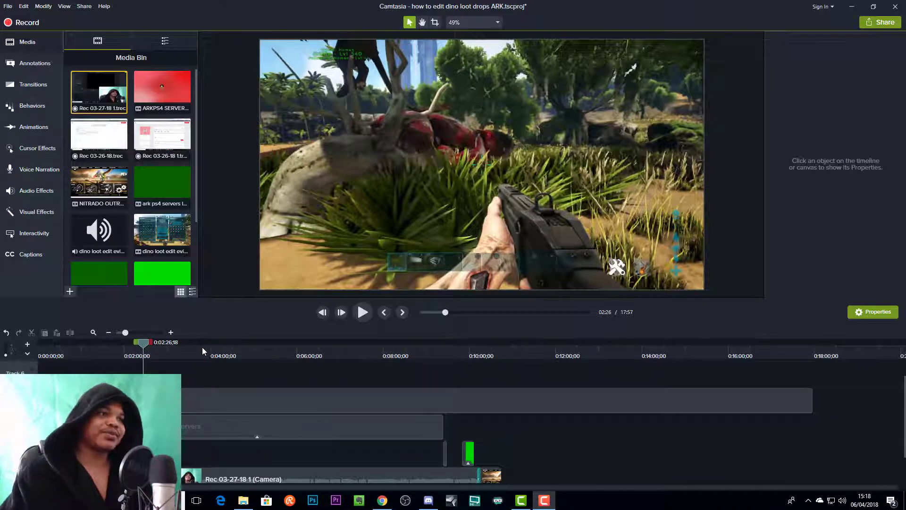
- Review the video's opening on the timeline, and play it from about 0:14 to examine the ARKPS4SERVERS.COM callout
click(168, 349)
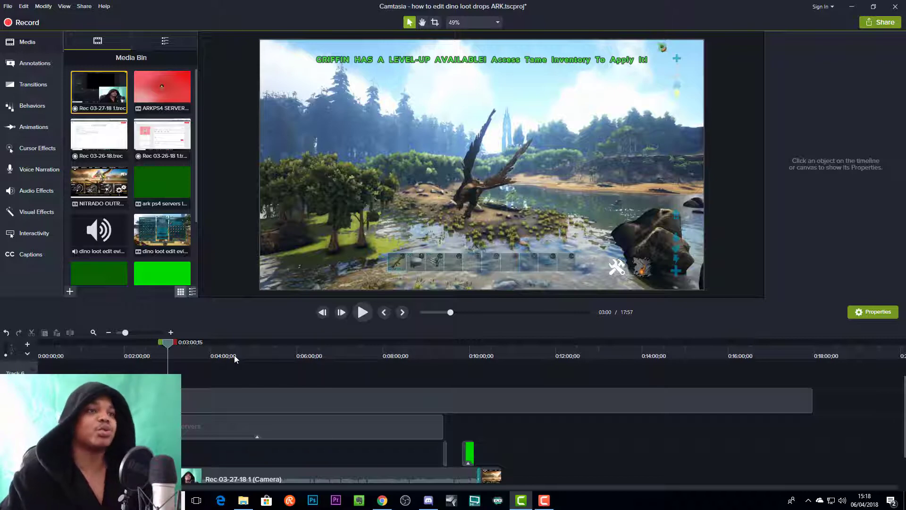
click(71, 350)
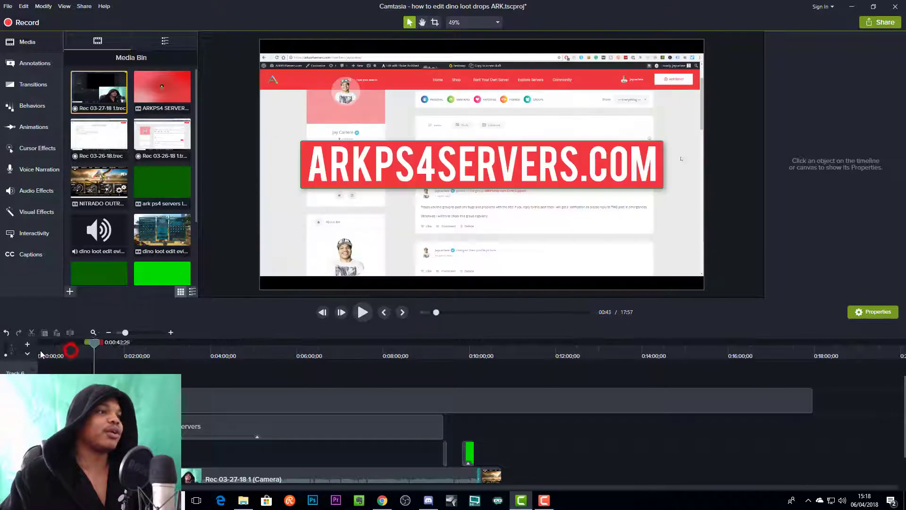
click(50, 353)
click(53, 352)
click(56, 350)
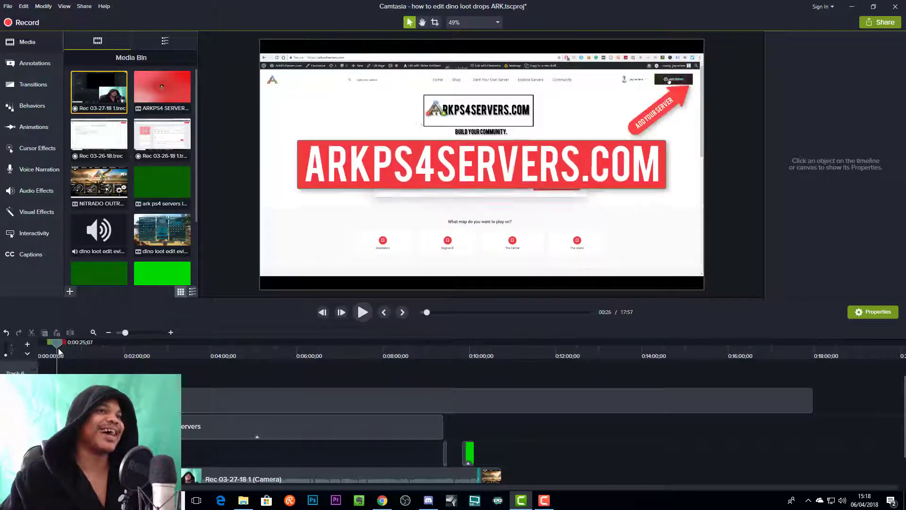
click(46, 351)
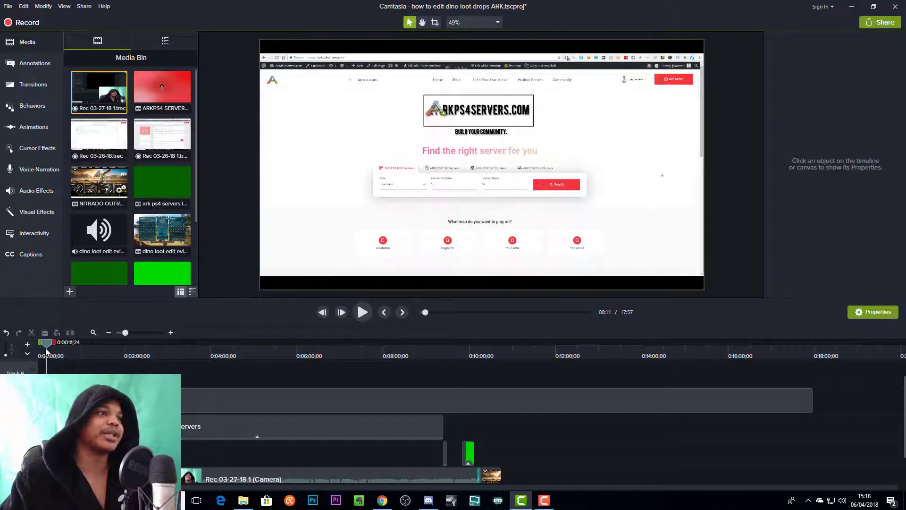
click(48, 351)
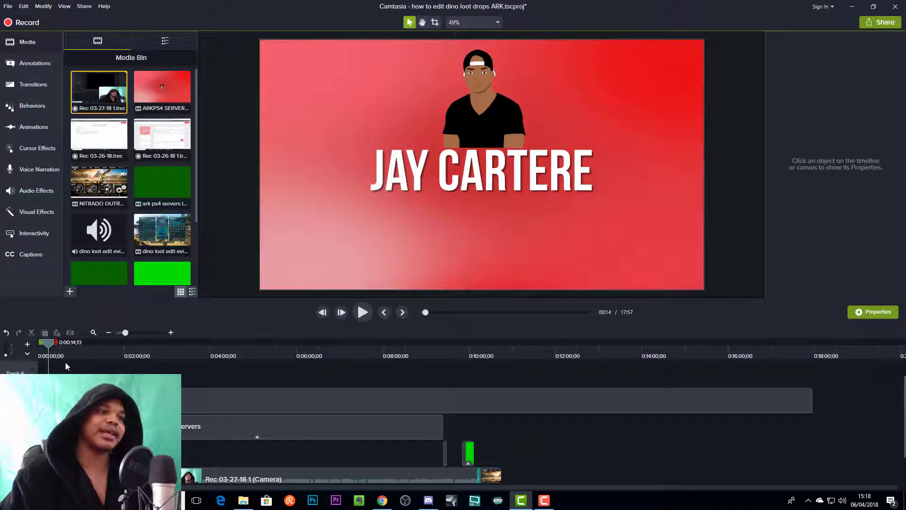
key(space)
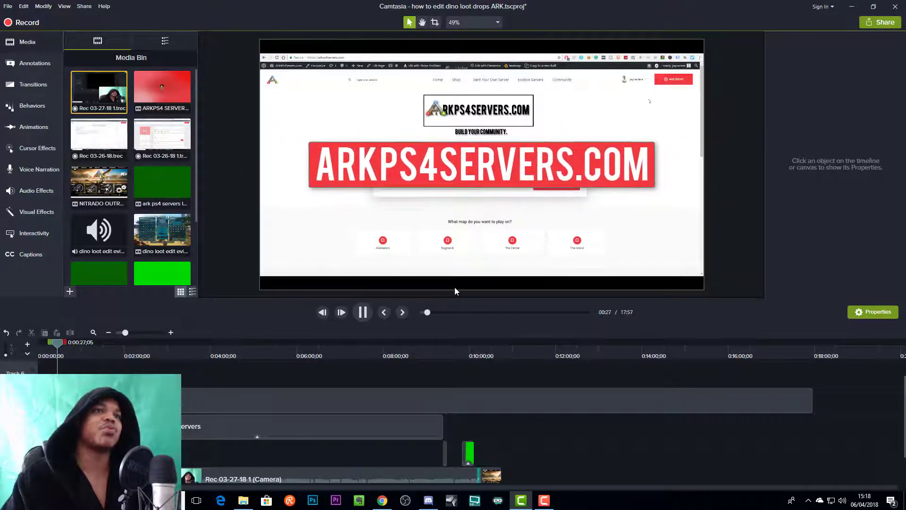
key(space)
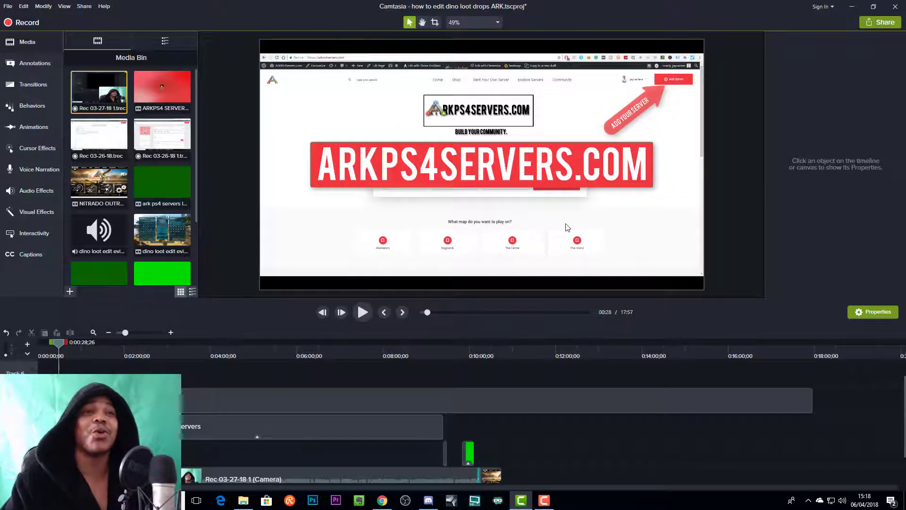
- Add the basic white text rectangle callout to the video at about 3:26 and stretch it wider on the canvas
click(187, 348)
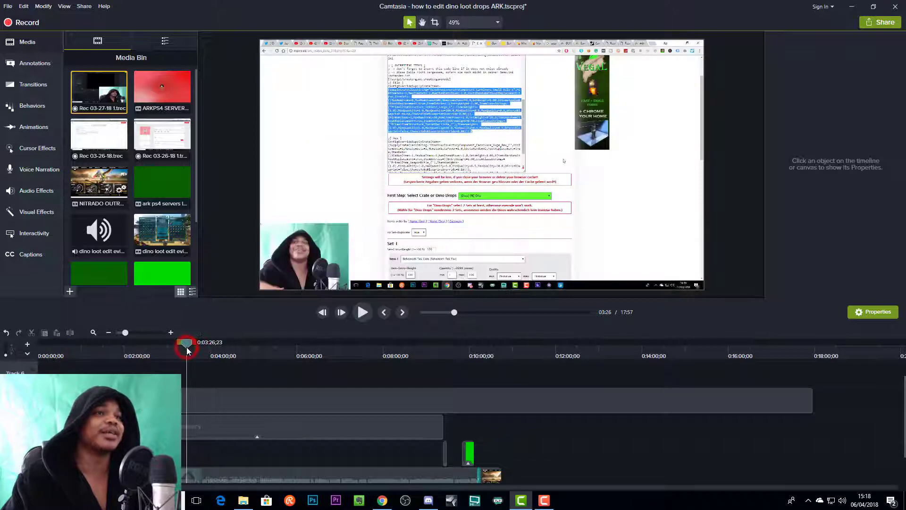
click(33, 63)
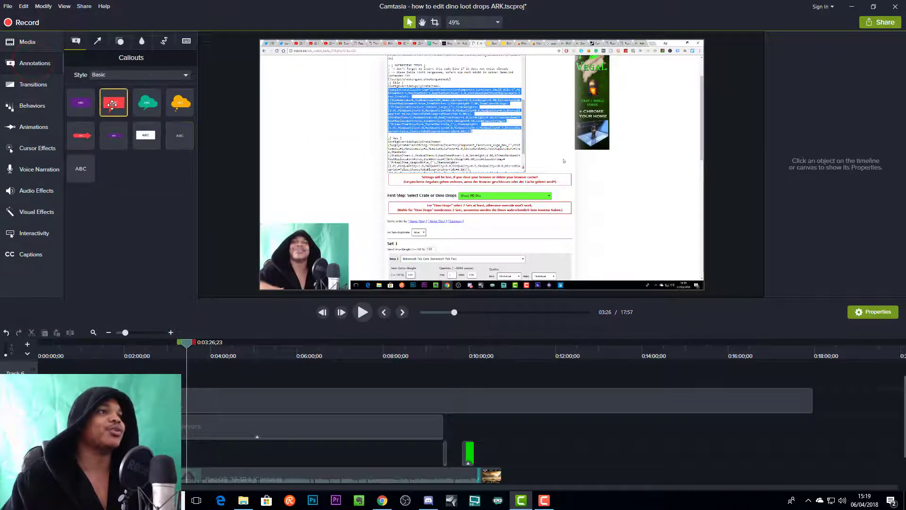
click(146, 135)
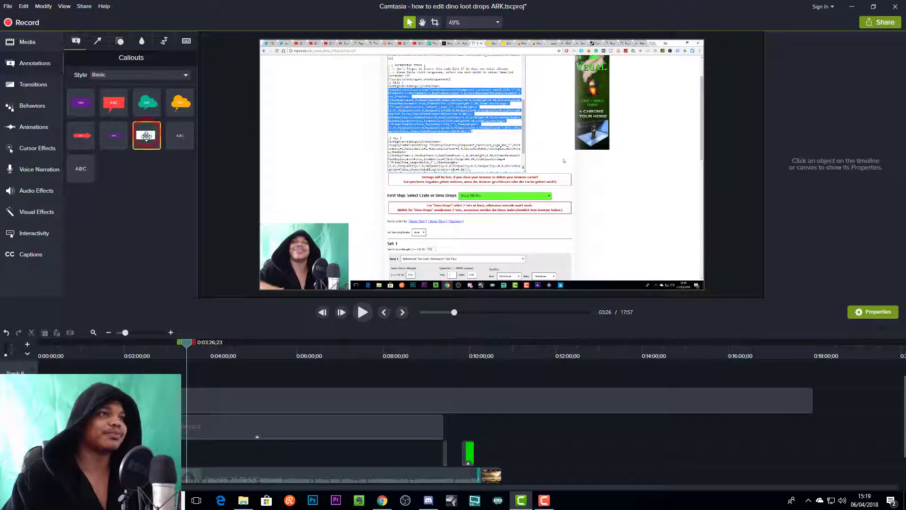
drag(145, 135, 328, 148)
drag(509, 147, 612, 147)
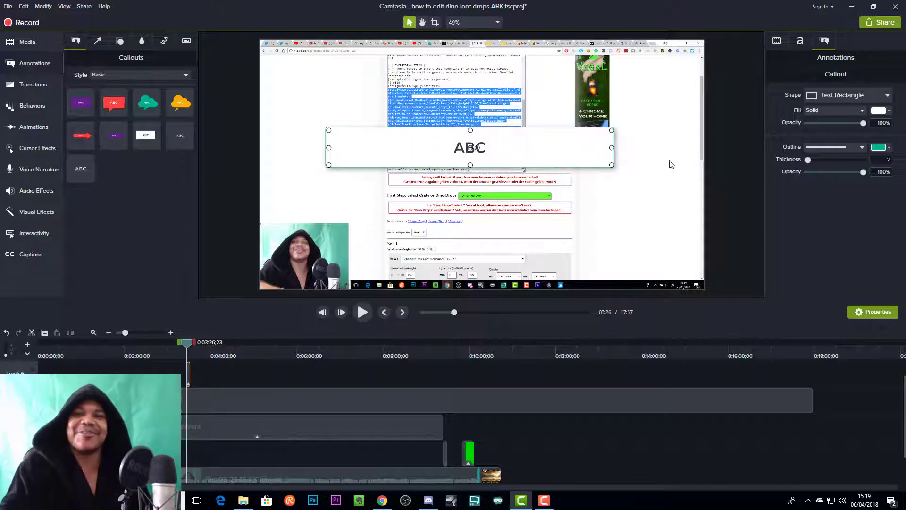
- Replace the new callout's placeholder text with "edit text like this"
double_click(483, 146)
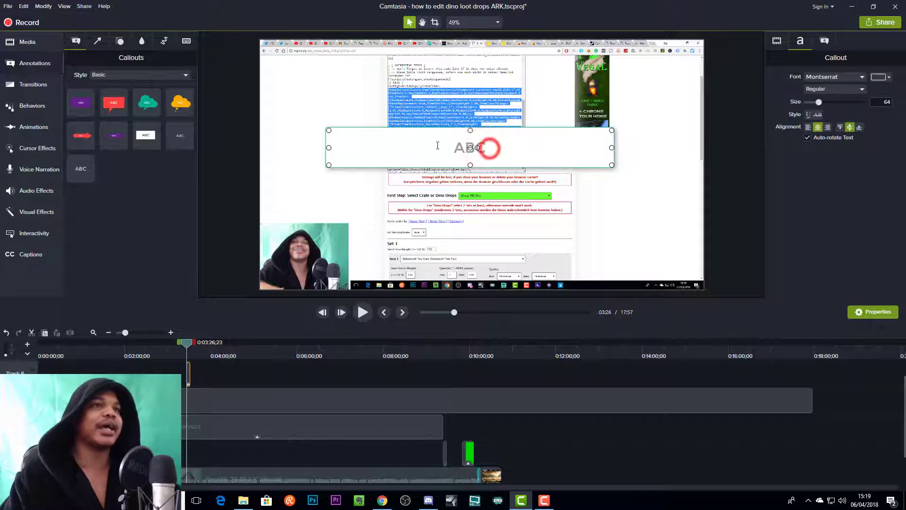
text(edi)
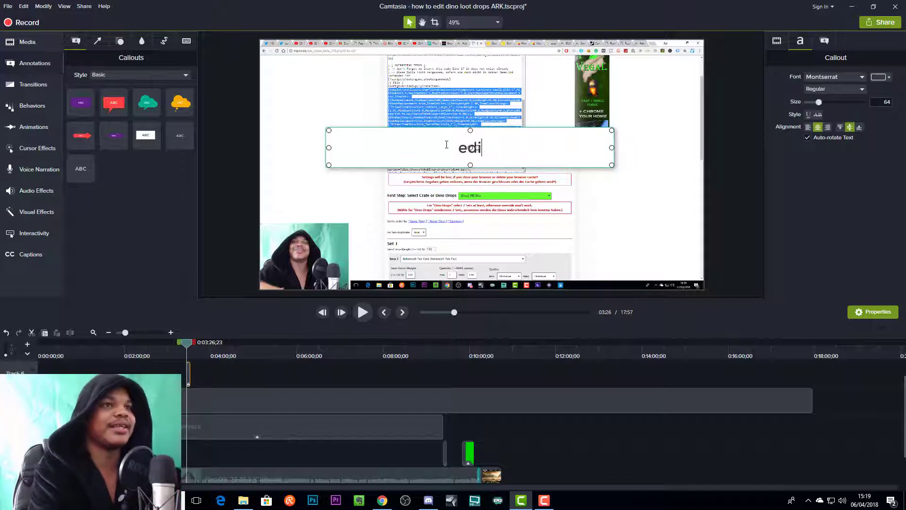
text(t text like this)
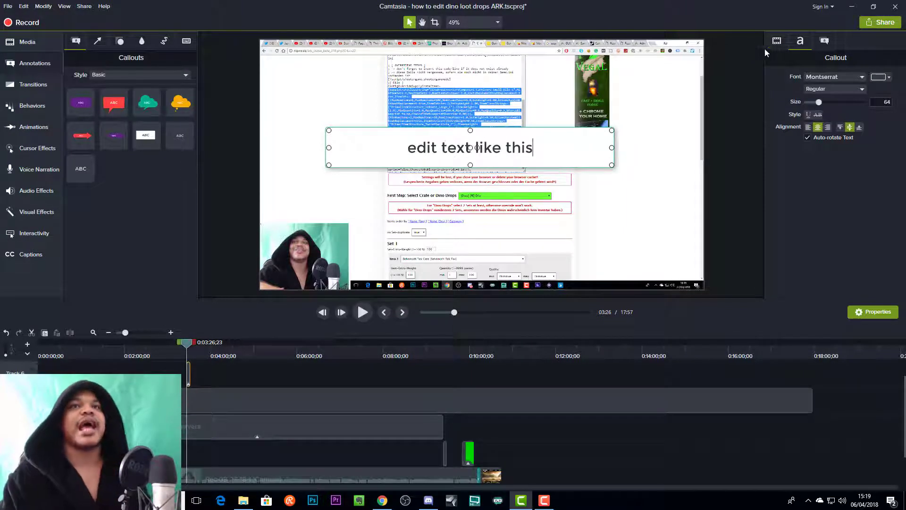
- Change the callout text's font to BEBAS
click(860, 78)
scroll(844, 136, up, 10)
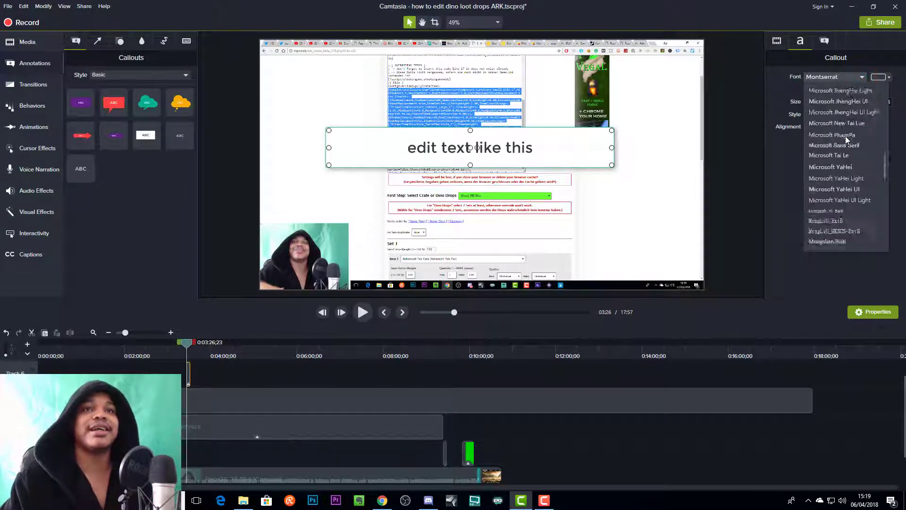
scroll(845, 179, up, 5)
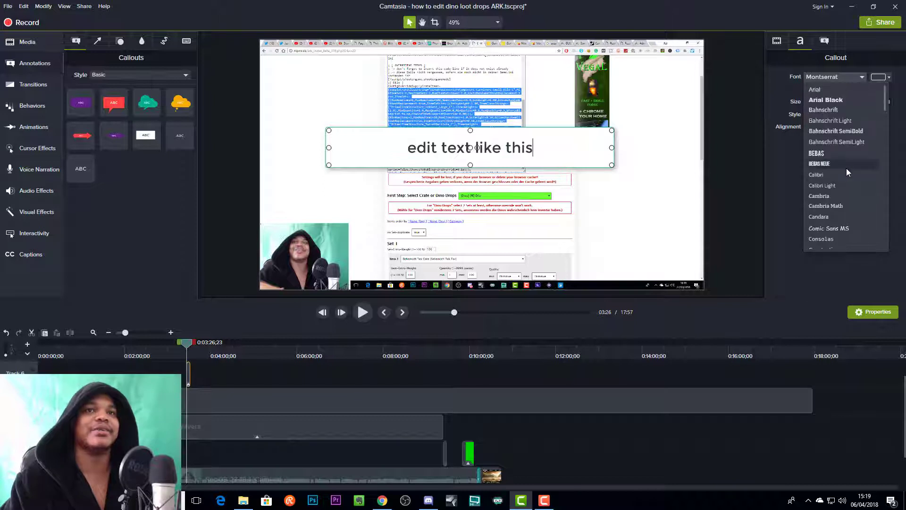
click(827, 155)
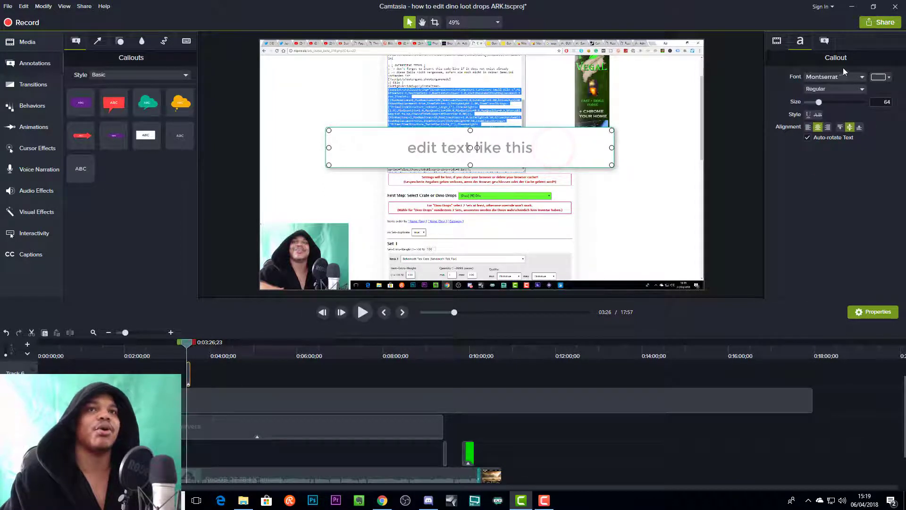
click(862, 77)
scroll(847, 149, up, 10)
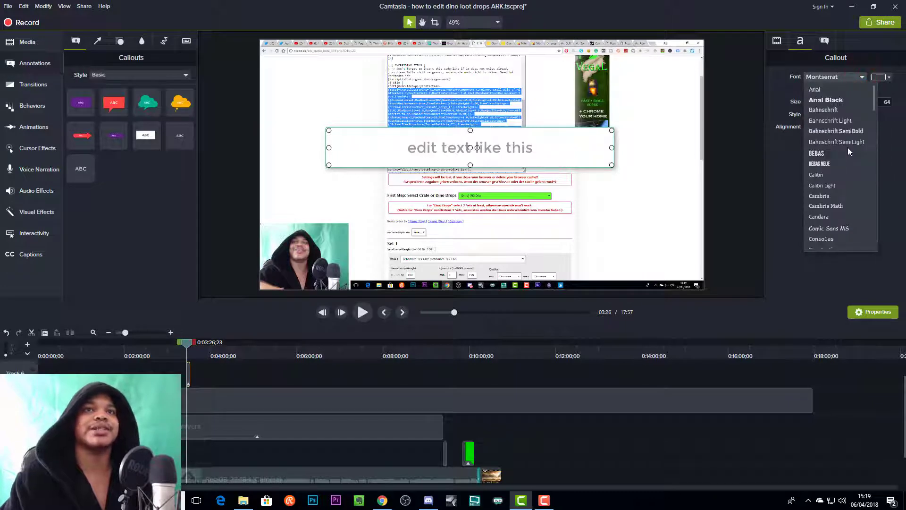
click(828, 153)
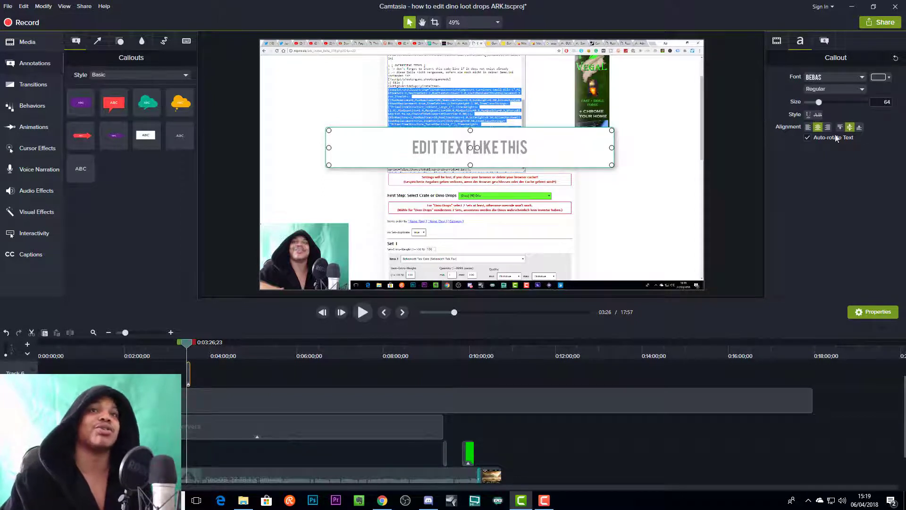
- Increase the callout's font size to 127, and enlarge and centre its box on the canvas
drag(818, 102, 839, 102)
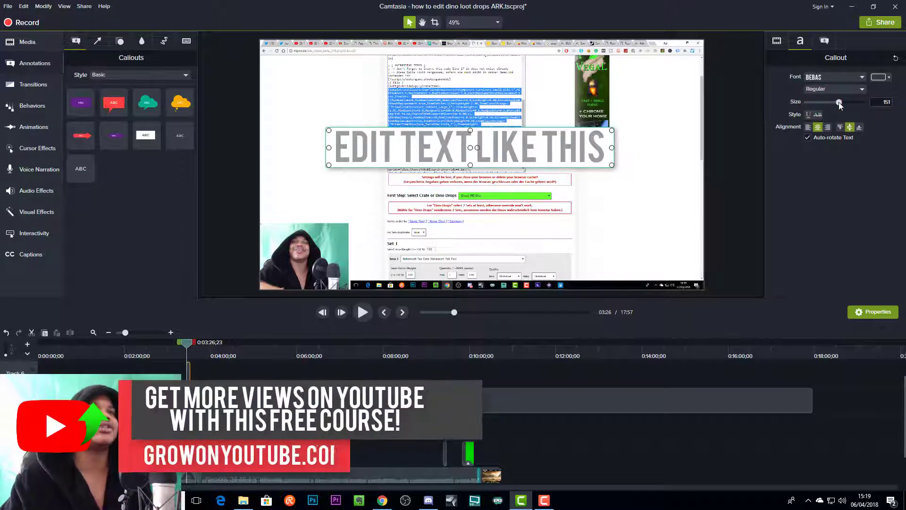
mouse_move(839, 102)
mouse_down()
mouse_move(828, 102)
mouse_move(836, 102)
mouse_up()
drag(836, 103, 831, 101)
click(753, 180)
drag(752, 181, 618, 182)
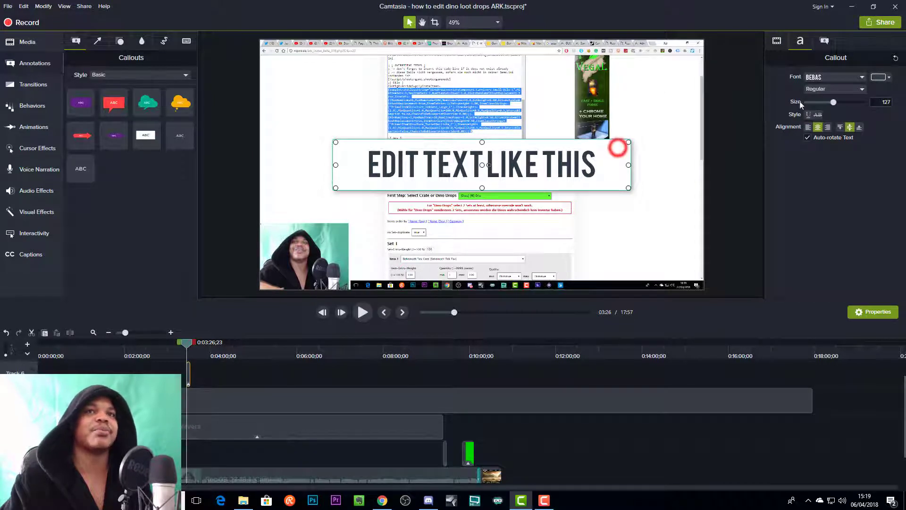
- Try a pure red (#FF0000) solid fill on the text callout and replace it with bright pink
click(777, 41)
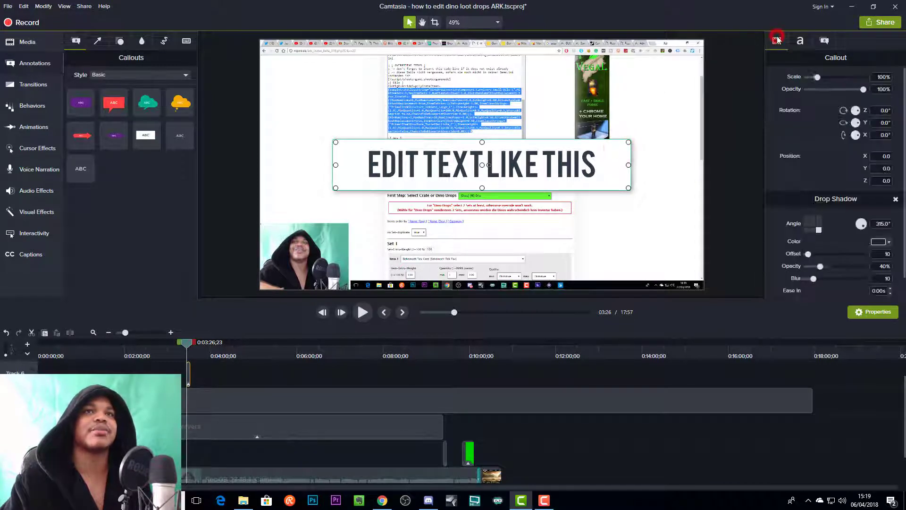
click(824, 41)
click(879, 111)
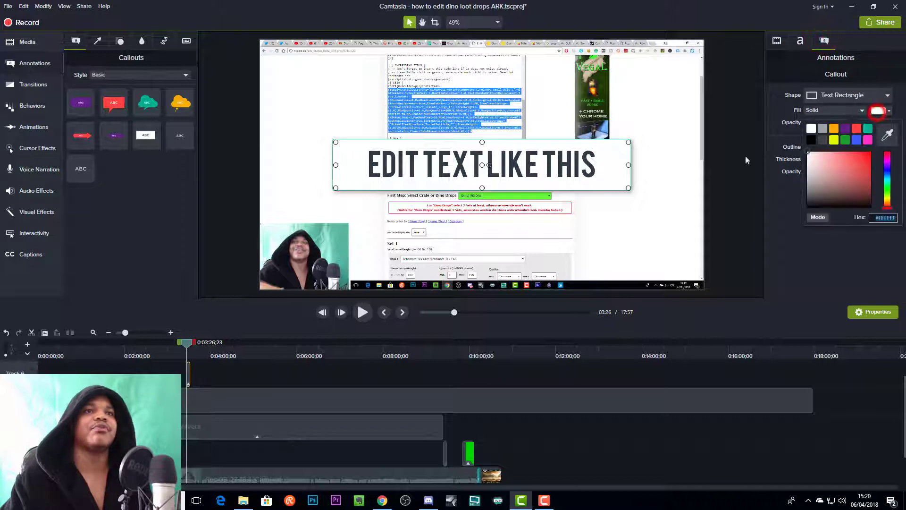
click(857, 129)
click(886, 207)
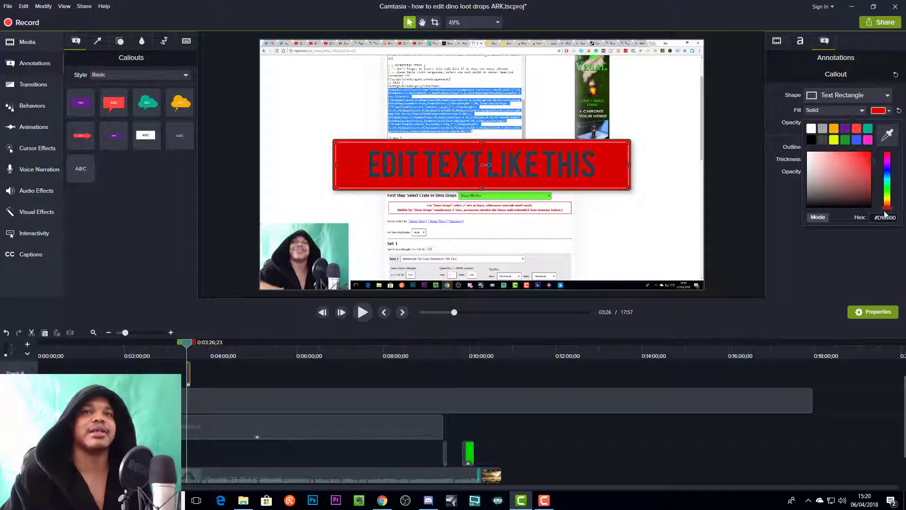
drag(860, 166, 877, 137)
mouse_move(855, 172)
mouse_down()
mouse_move(855, 153)
mouse_move(878, 155)
mouse_up()
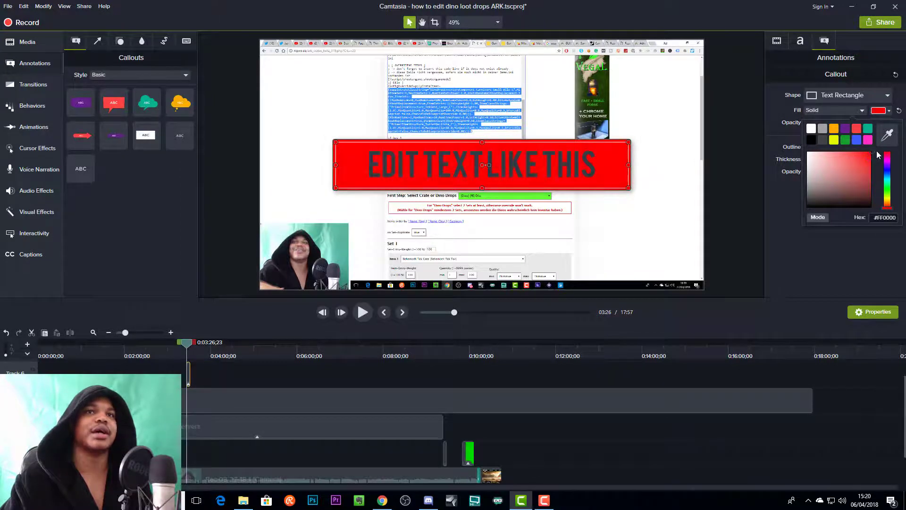
click(867, 140)
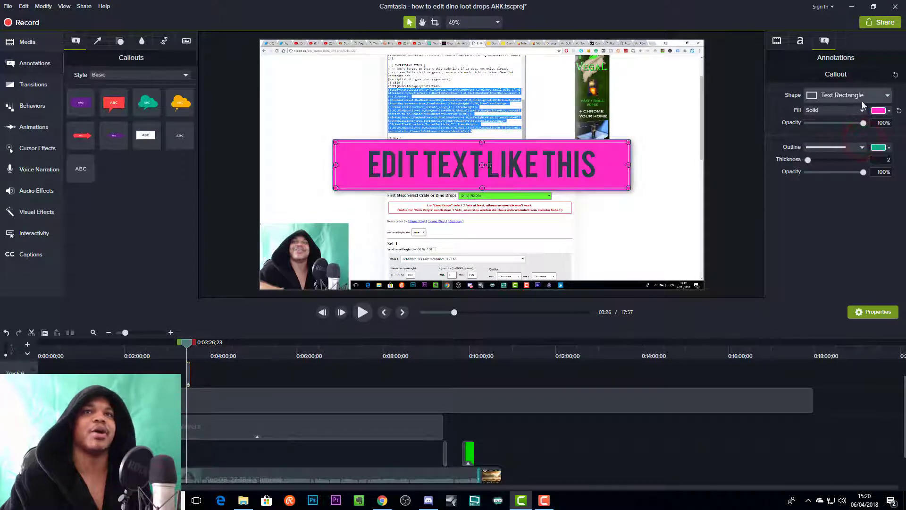
- Change the callout's text color to white and show its scale, rotation and drop shadow properties
click(801, 42)
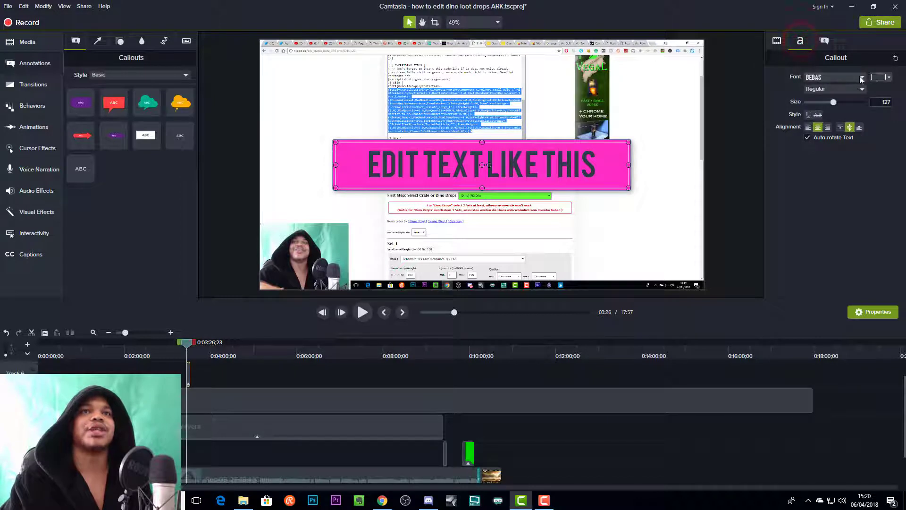
click(876, 77)
drag(829, 159, 802, 115)
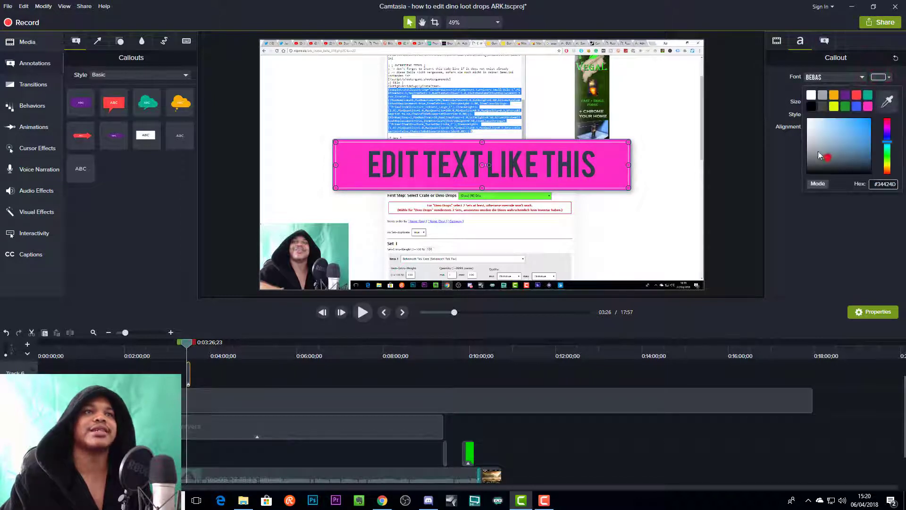
click(787, 231)
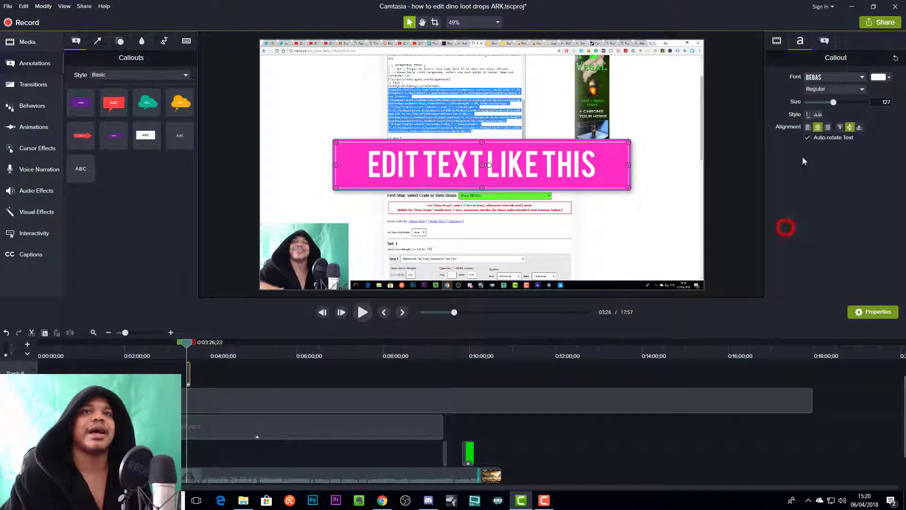
click(777, 42)
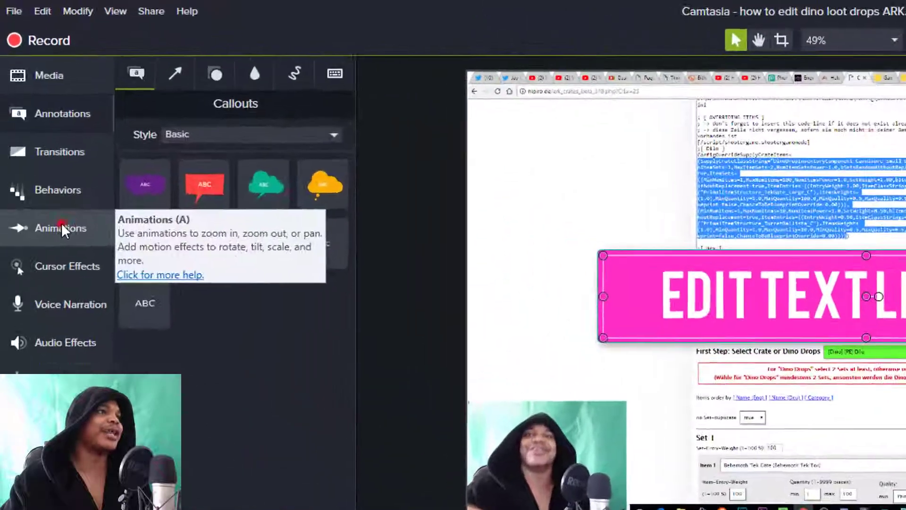
- Apply the Jump And Fall behavior to the text callout on the timeline and preview it from about 3:24
click(32, 143)
click(297, 80)
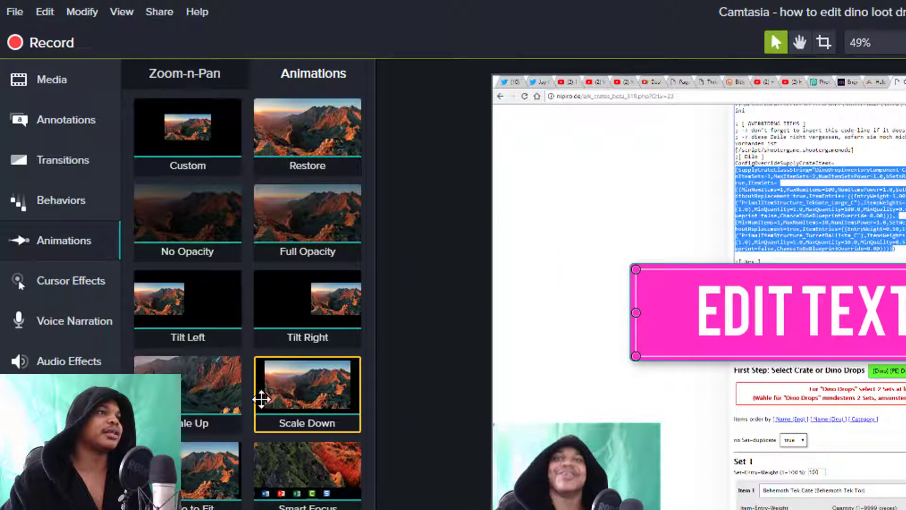
click(78, 203)
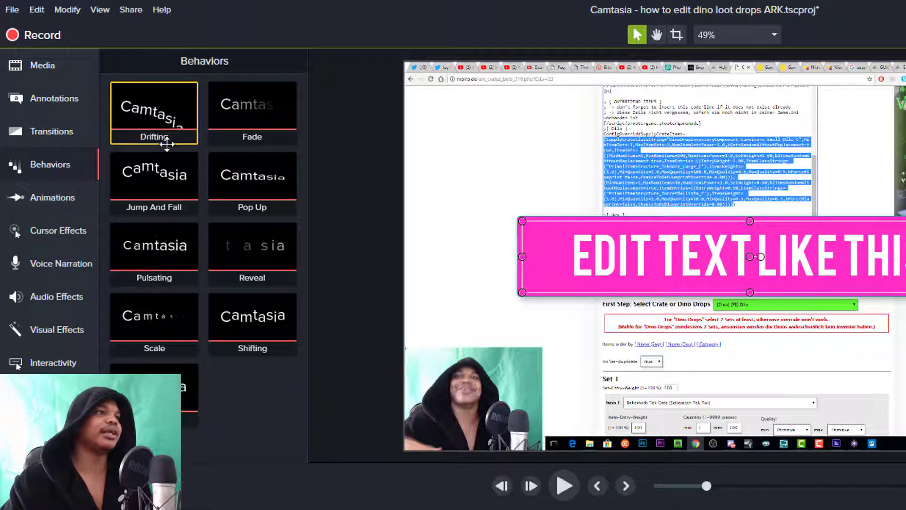
drag(171, 185, 285, 505)
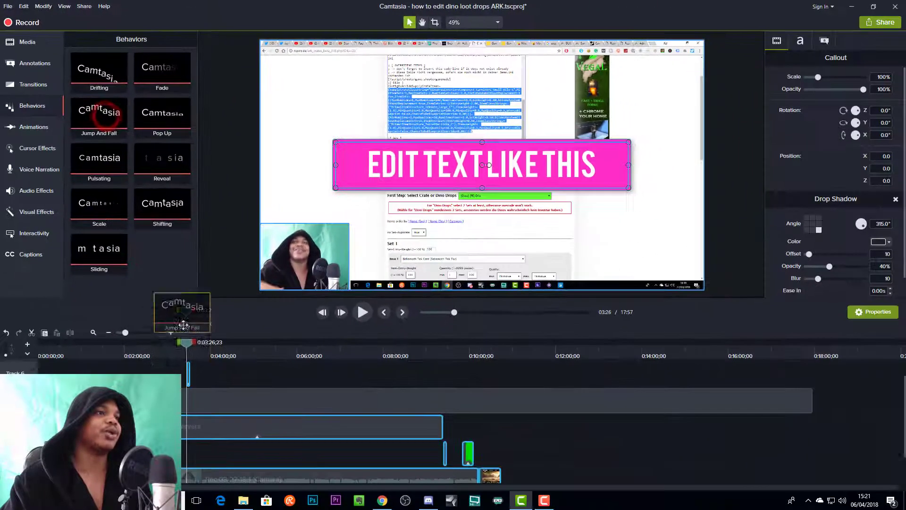
drag(183, 324, 188, 377)
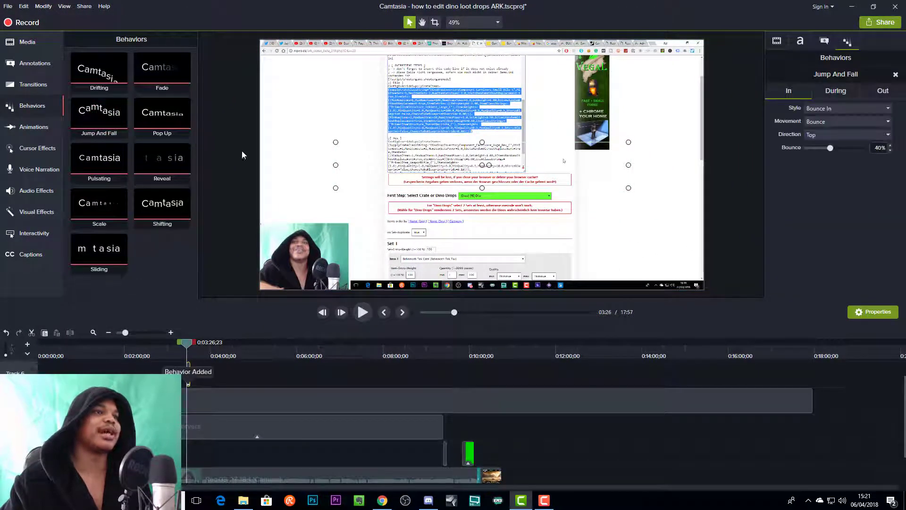
drag(187, 342, 184, 341)
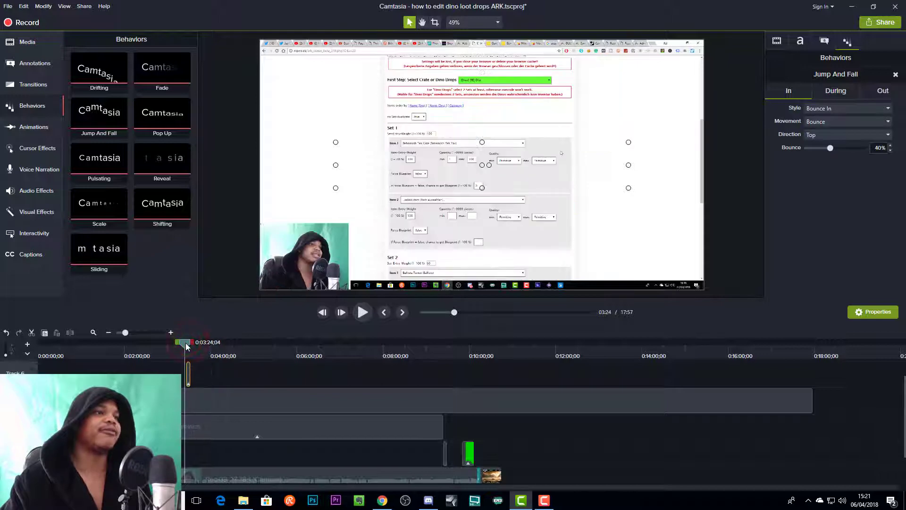
key(space)
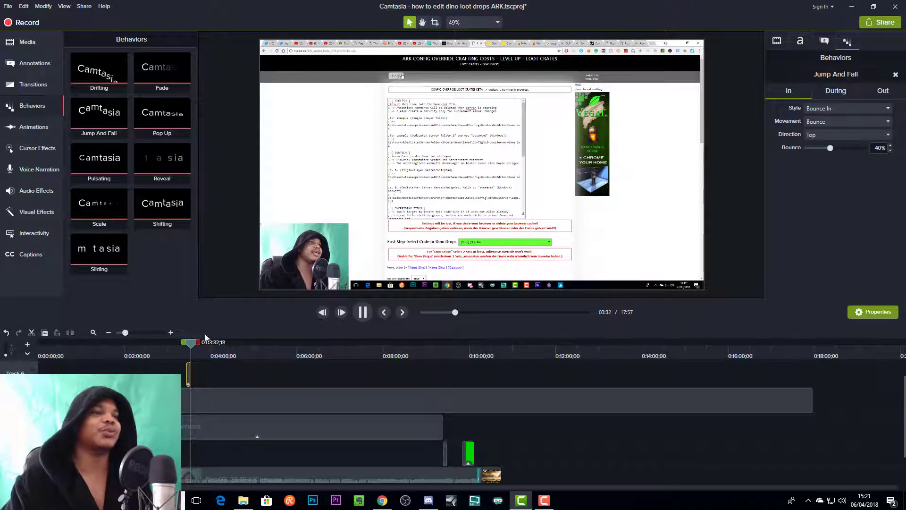
- Extend the text callout's timeline clip to scrub through it, and trim it back to end near 3:39
key(space)
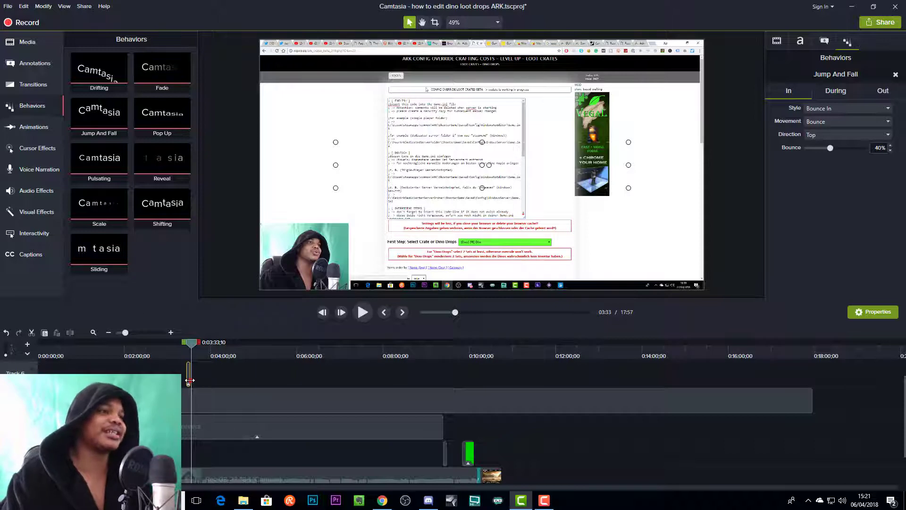
drag(189, 380, 224, 380)
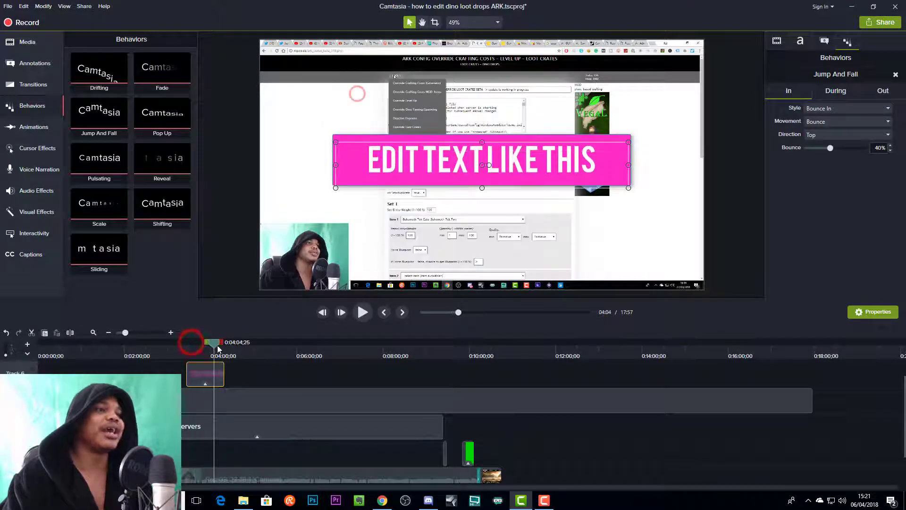
click(224, 346)
drag(219, 347, 195, 345)
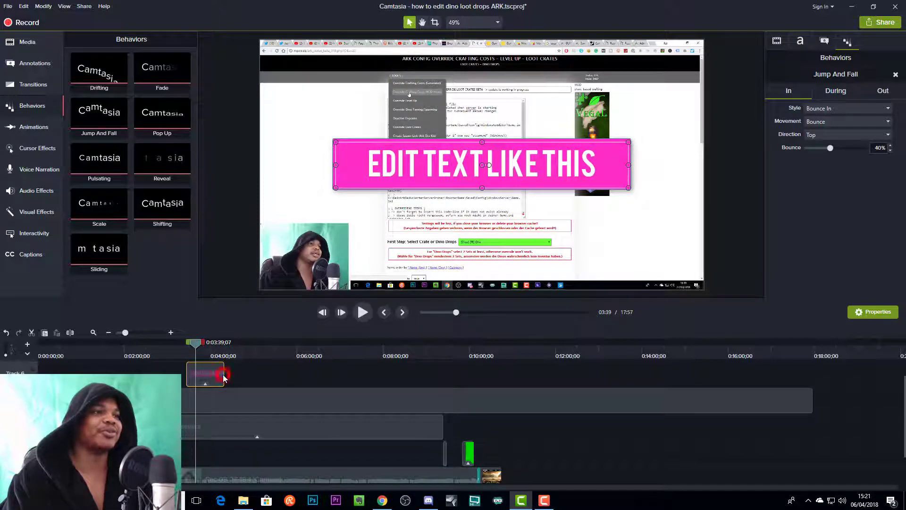
drag(224, 378, 191, 375)
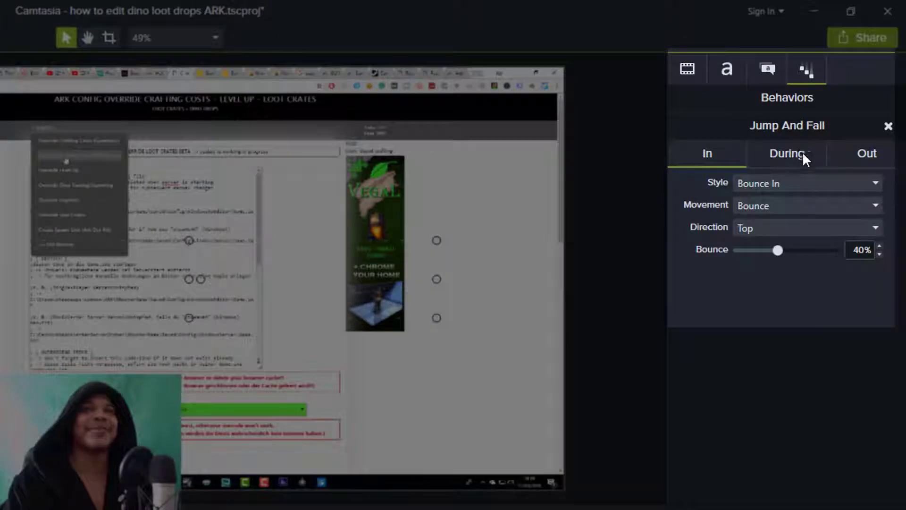
- Review the Jump And Fall behavior's In, During and Out settings for the text callout
click(800, 157)
click(713, 155)
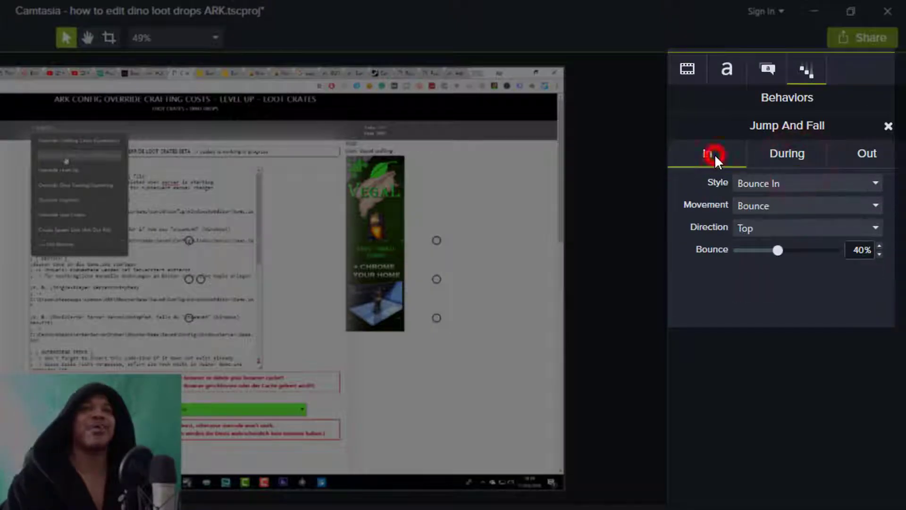
click(788, 153)
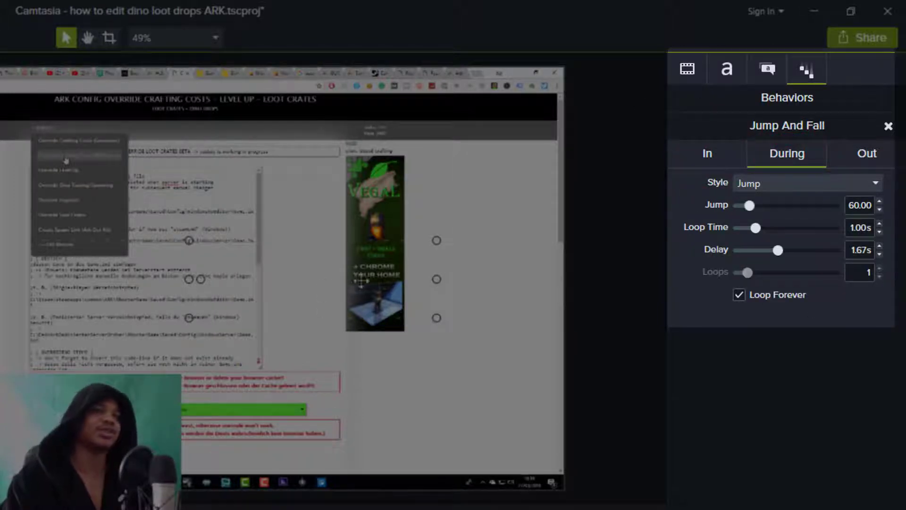
click(870, 156)
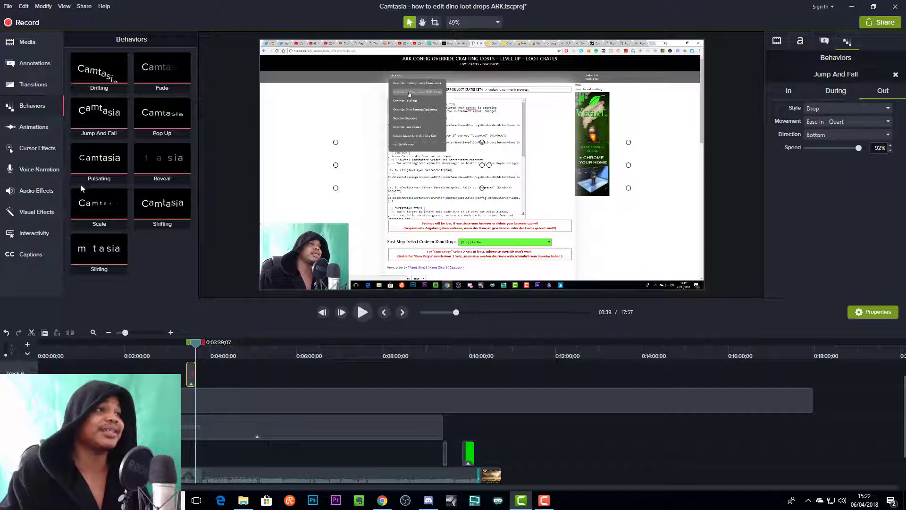
- Open the Zoom-n-Pan animation options
click(30, 128)
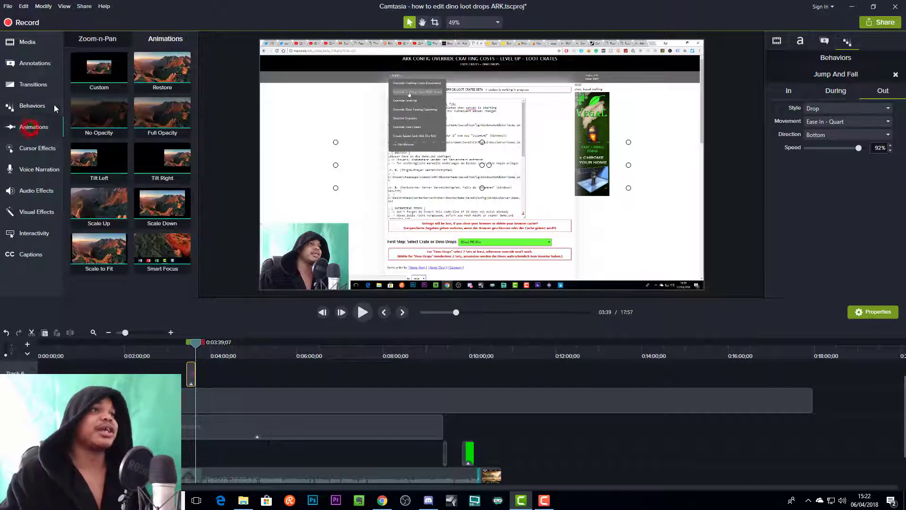
click(99, 40)
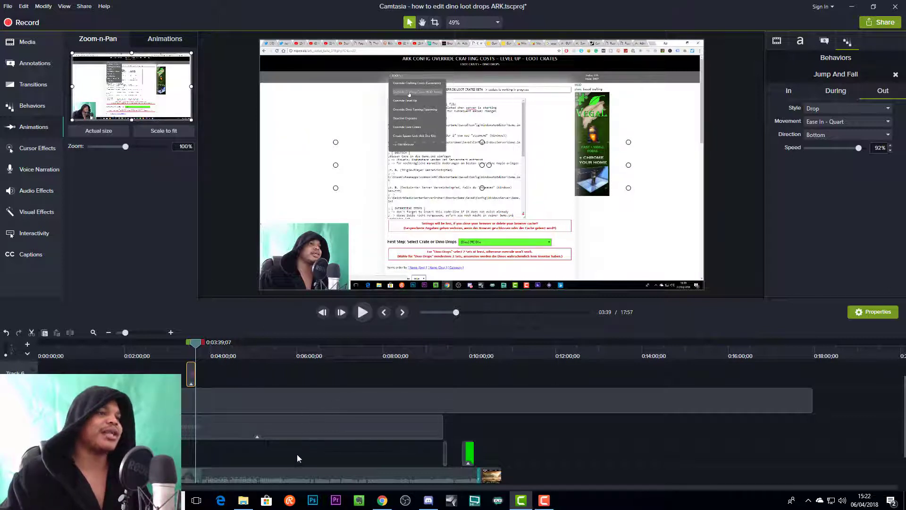
scroll(509, 426, down, 1)
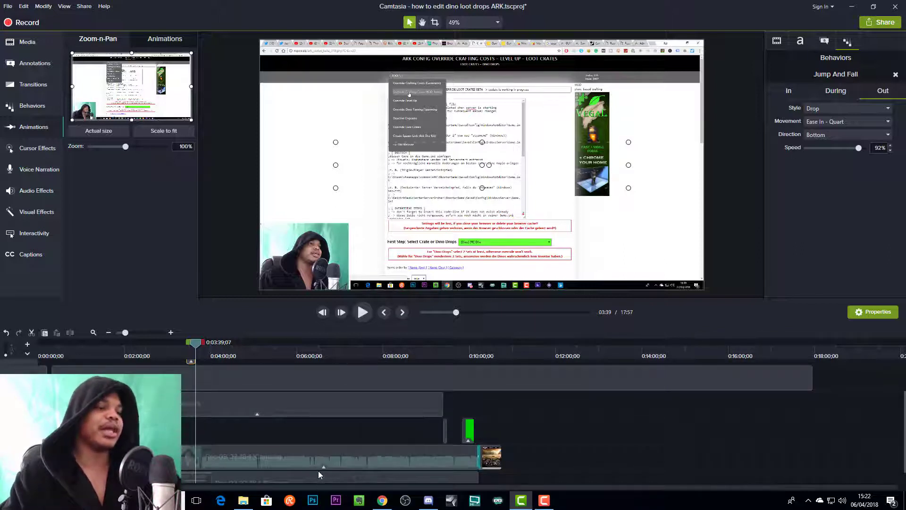
key(alt)
drag(289, 474, 637, 478)
scroll(632, 431, down, 1)
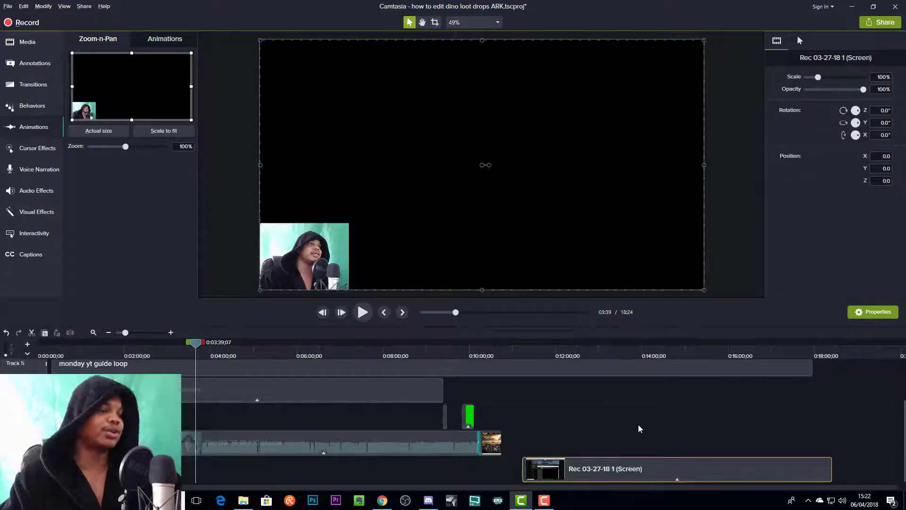
key(ctrl+z)
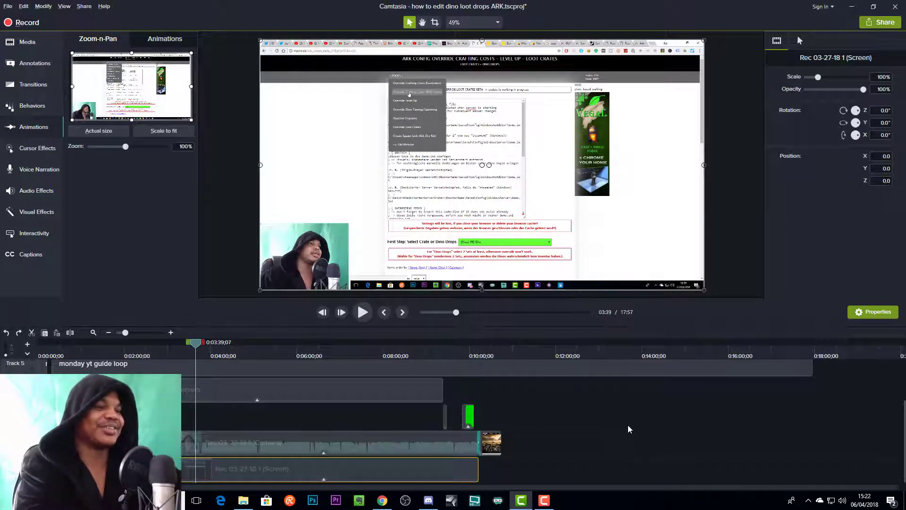
- Paste a copy of the Rec 03-27-18 1 (Screen) clip at about 12:43 on the timeline
click(587, 352)
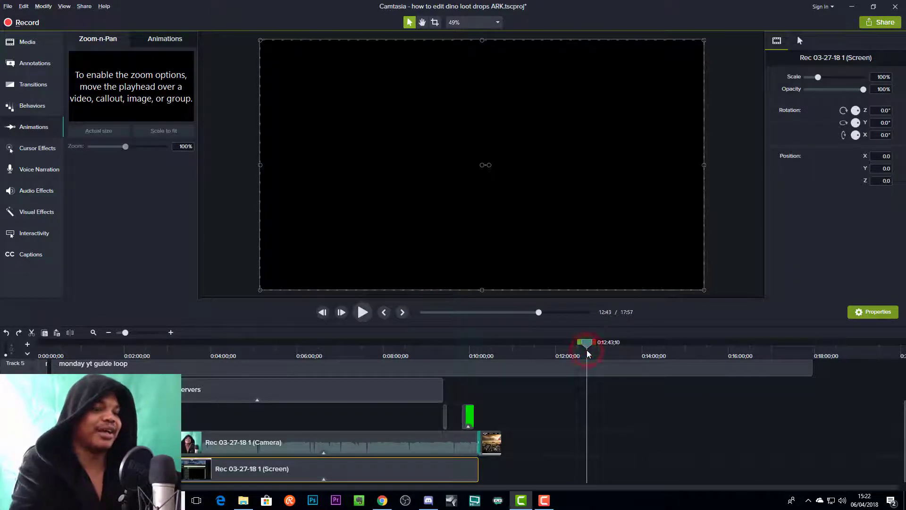
key(ctrl+v)
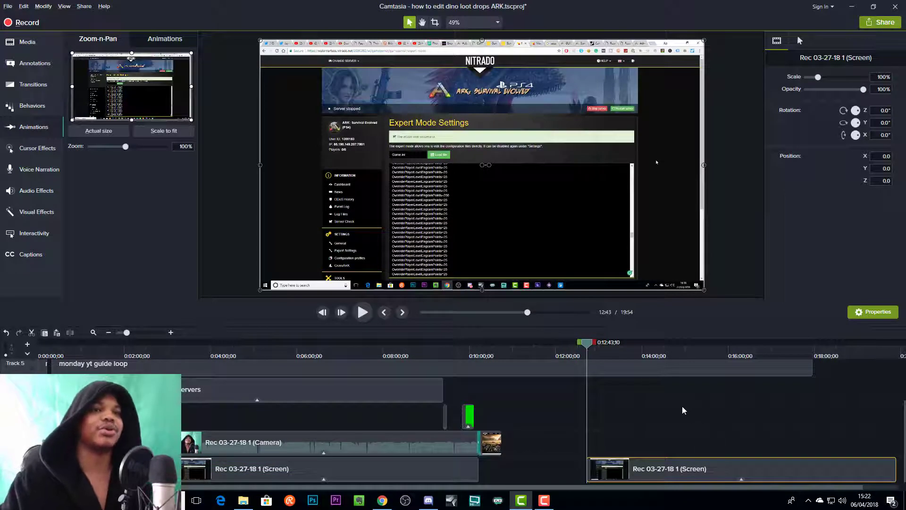
- At about 14:49, add a zoom to 312% on the pasted screen clip, framing the green Argentavis drop-down
drag(653, 353, 679, 354)
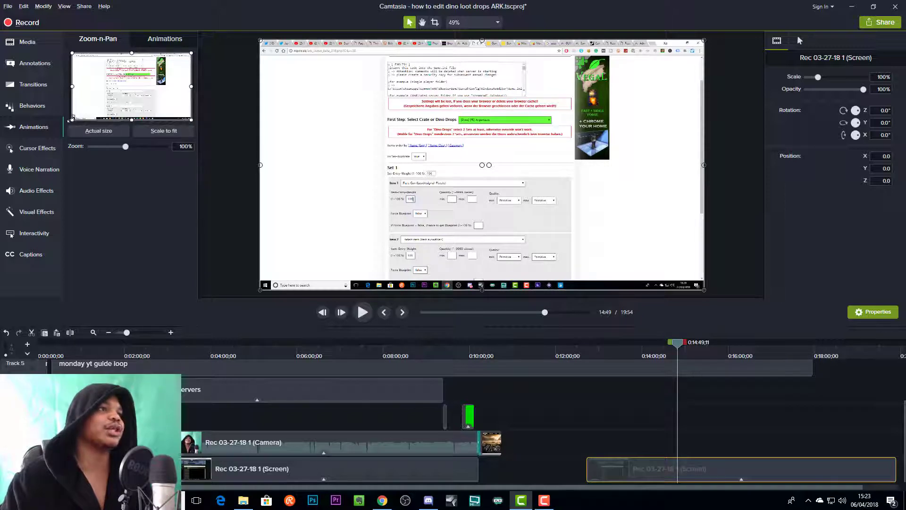
drag(73, 118, 125, 94)
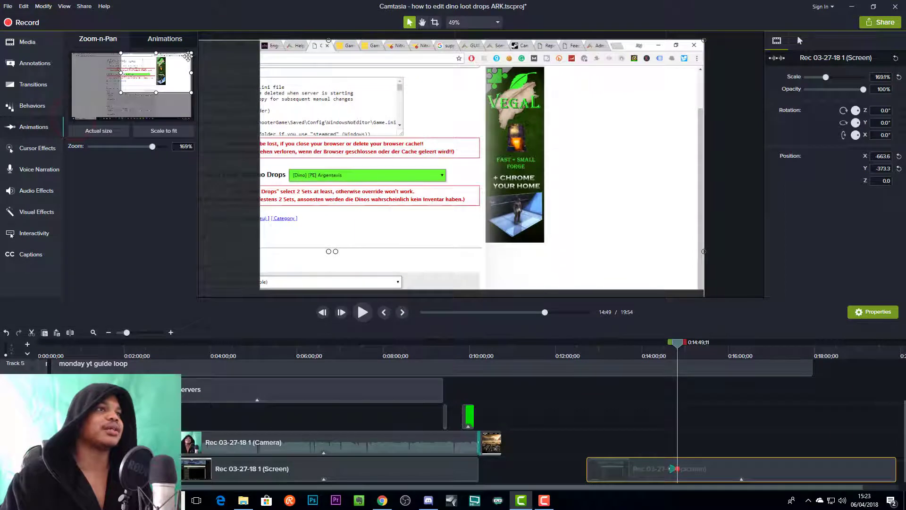
drag(191, 53, 153, 86)
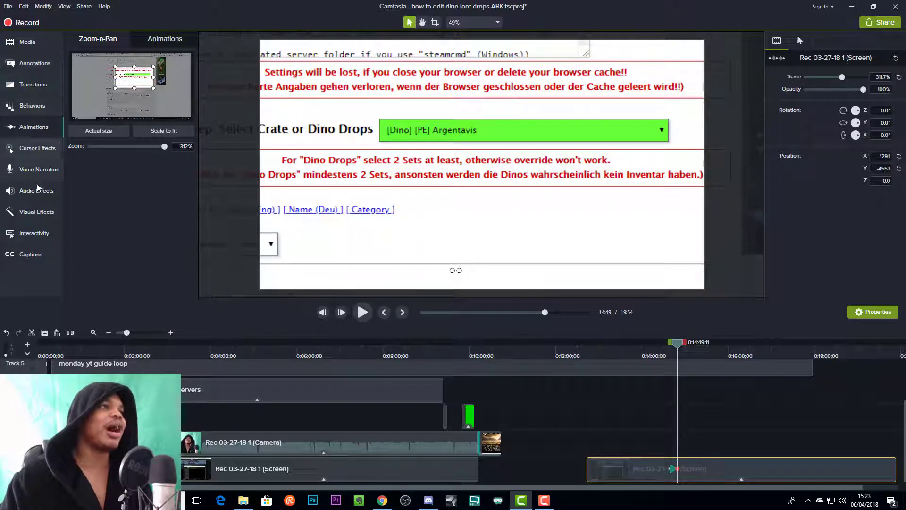
- Add a Spotlight annotation over the green Argentavis drop-down and tighten its edges around the field
click(37, 73)
click(120, 42)
click(138, 44)
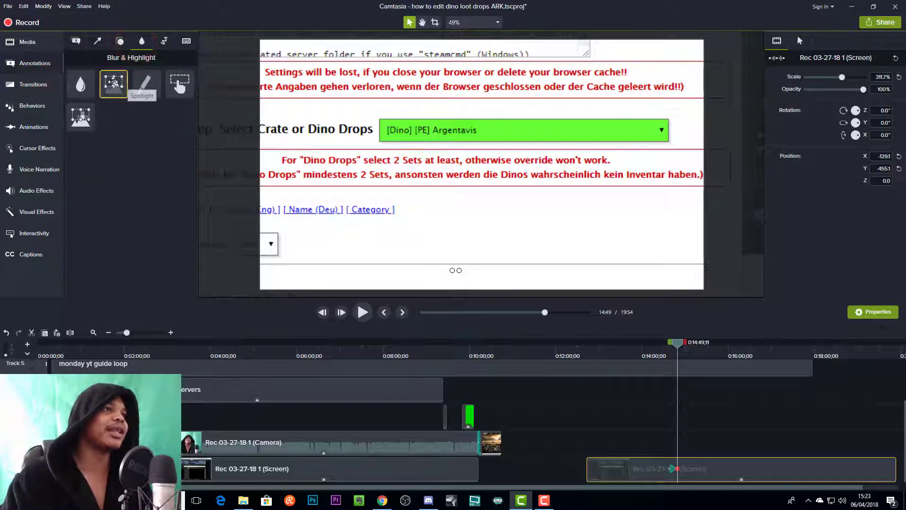
mouse_move(113, 82)
mouse_down()
mouse_move(471, 132)
mouse_move(416, 130)
mouse_move(675, 128)
mouse_up()
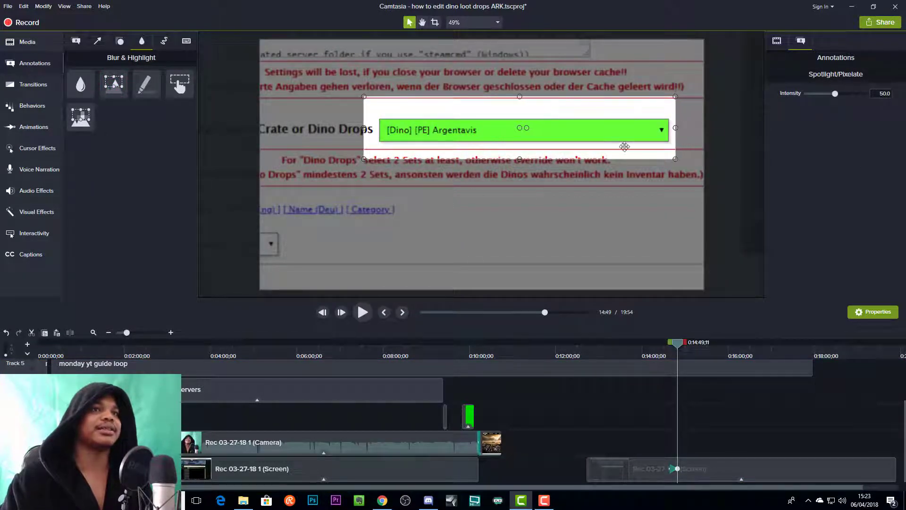
drag(520, 158, 520, 149)
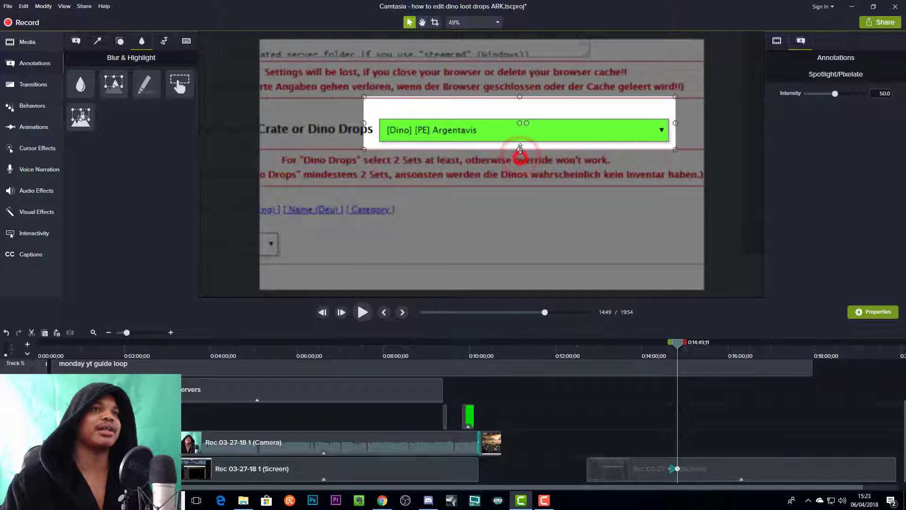
drag(520, 96, 521, 111)
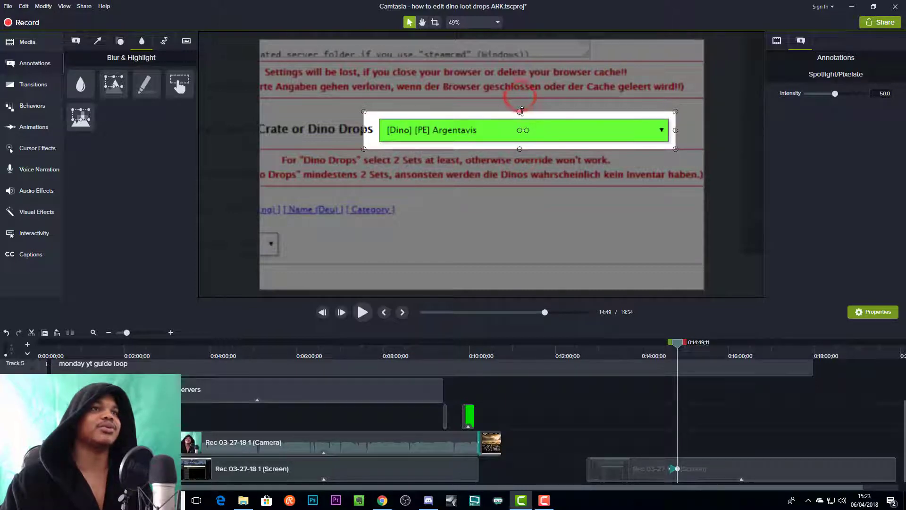
drag(364, 130, 379, 130)
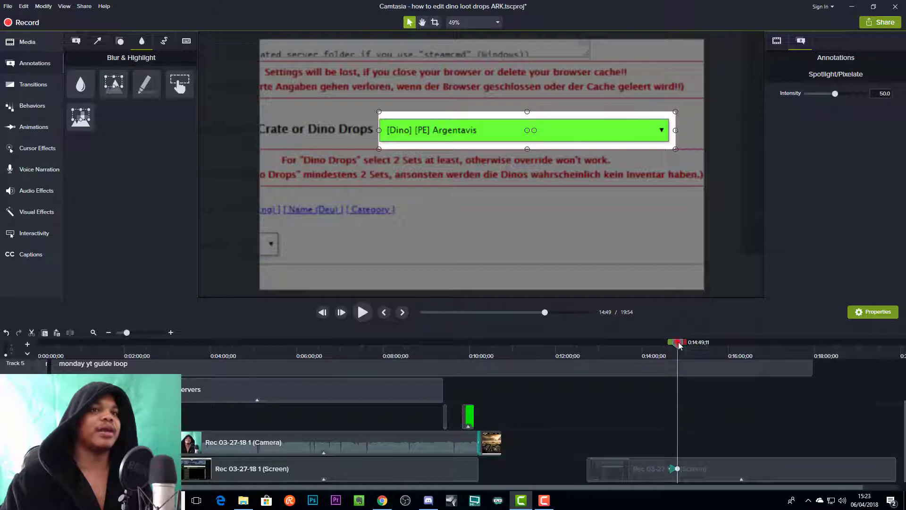
- At about 15:05, zoom the screen clip back out with Scale to fit
drag(678, 345, 689, 344)
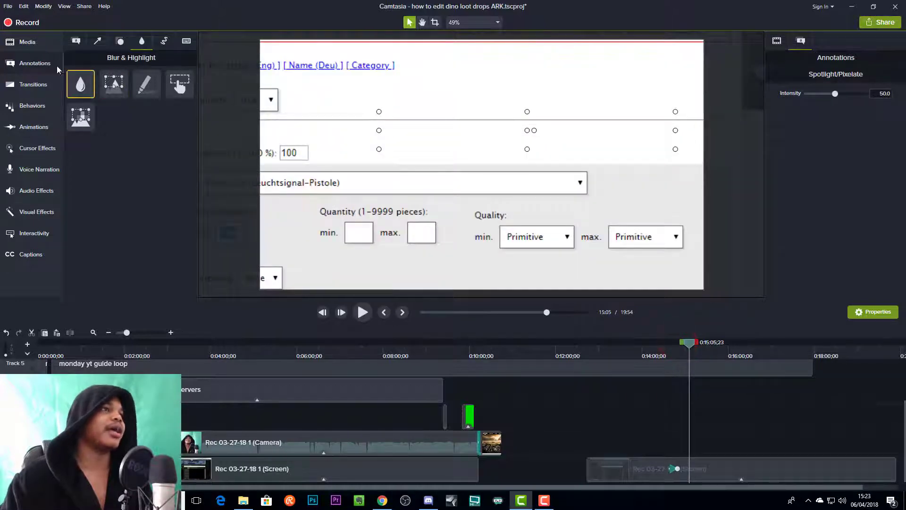
click(39, 132)
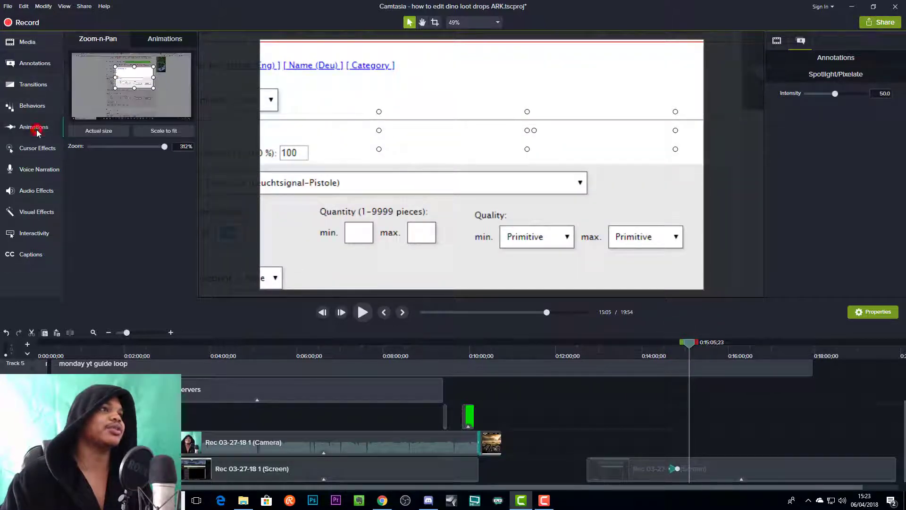
click(148, 129)
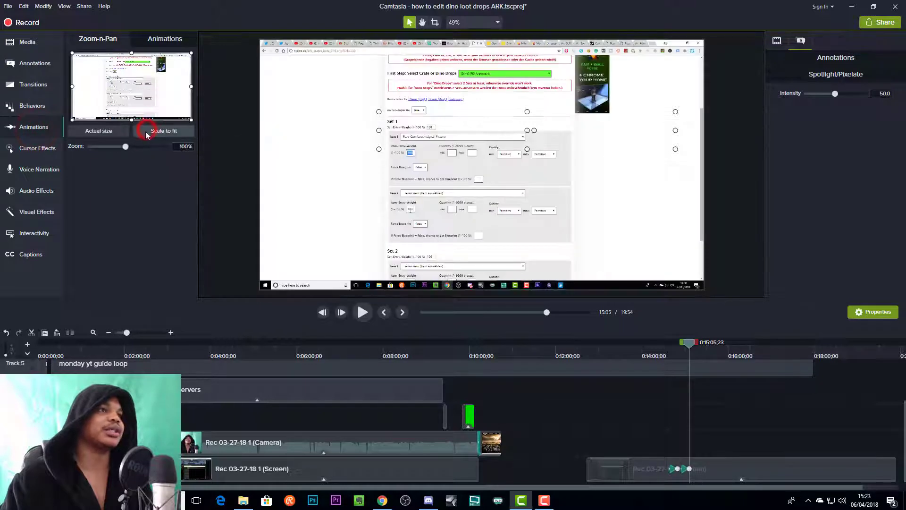
- Preview the zoom-in, spotlight and zoom-out sequence from about 14:34
drag(689, 343, 670, 342)
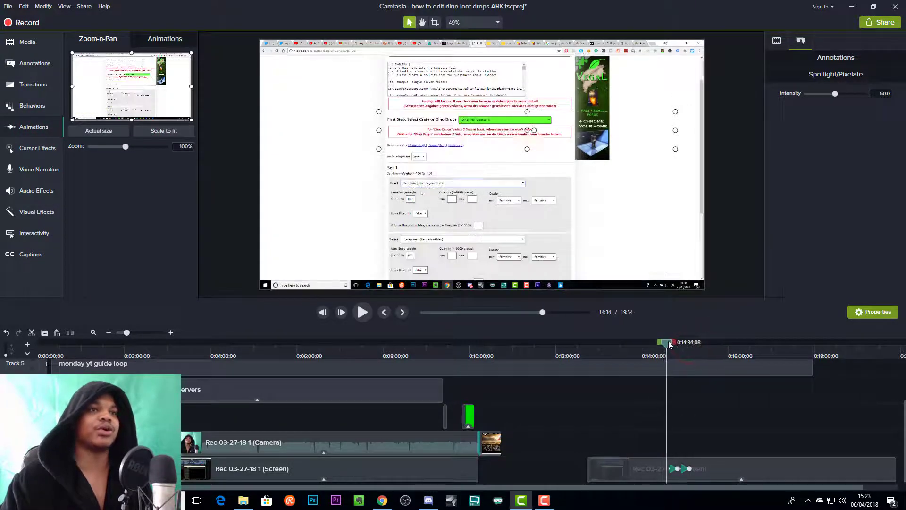
key(space)
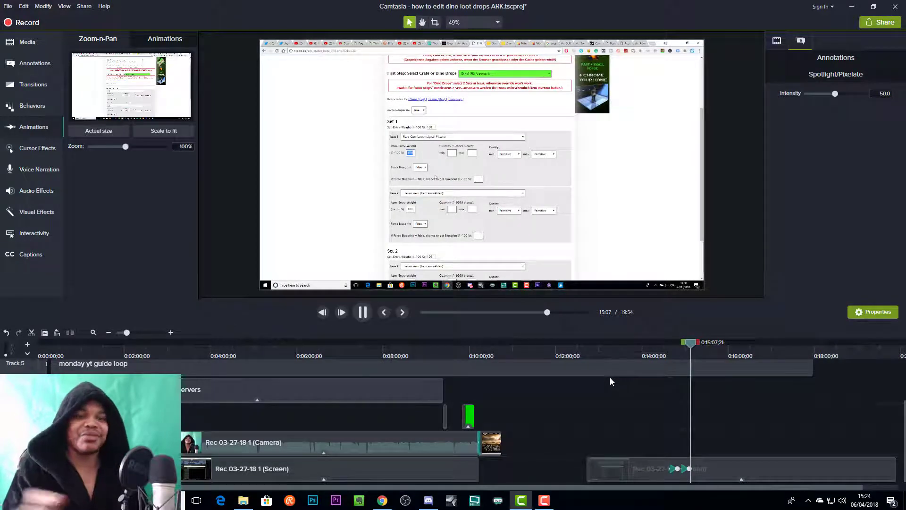
key(space)
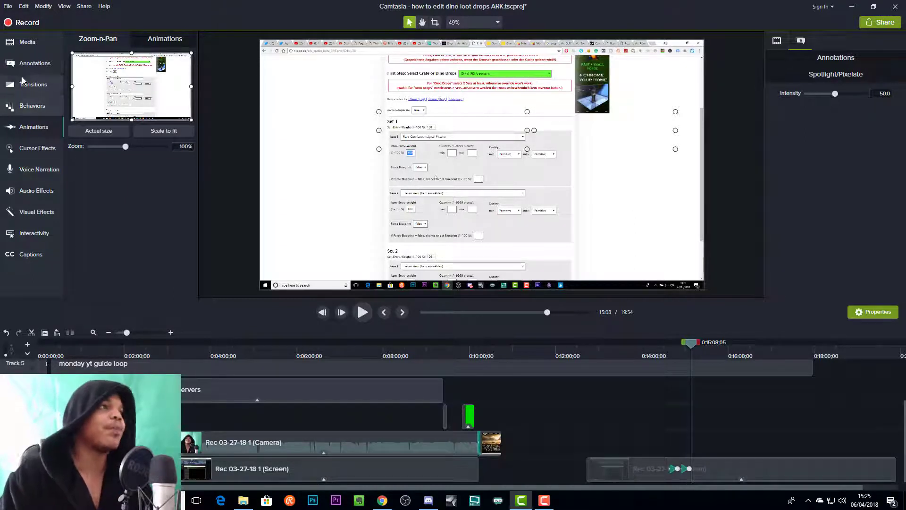
- Add a red text arrow callout to the canvas, then shrink, move and rotate it to point at the Set 1 heading
click(34, 65)
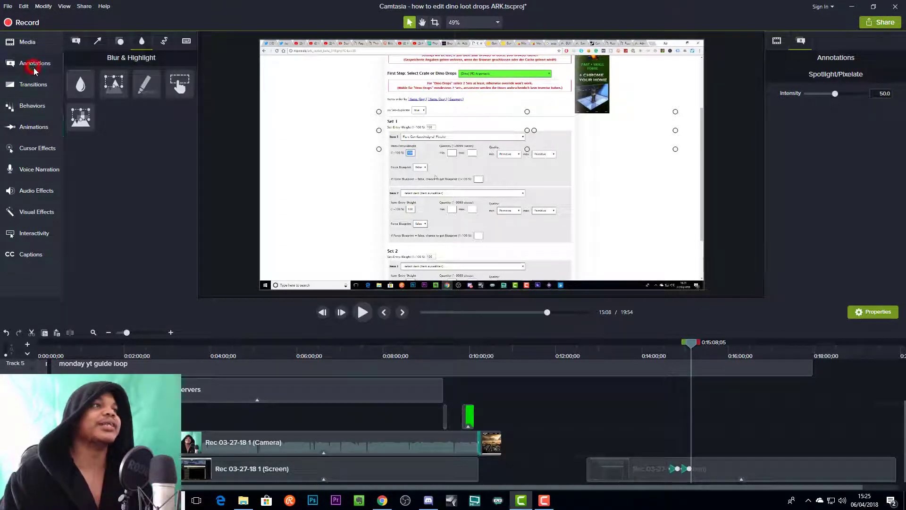
click(76, 41)
drag(299, 138, 411, 124)
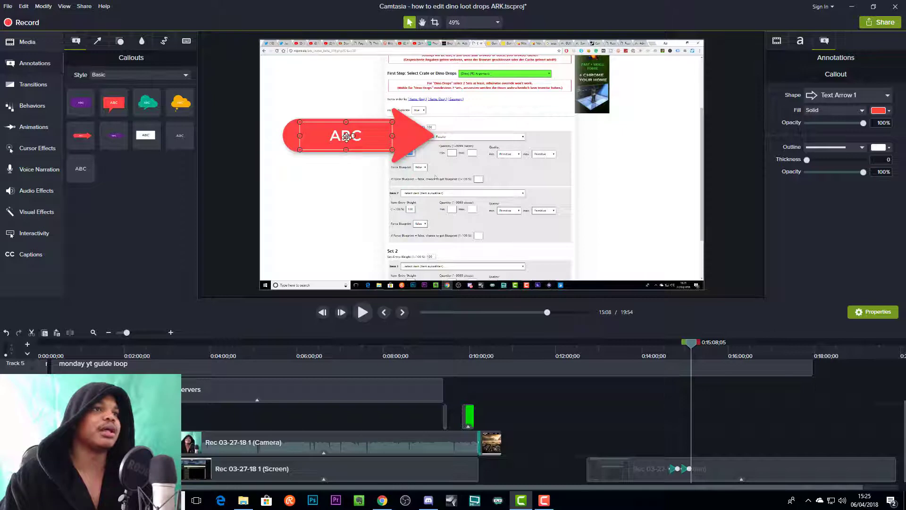
mouse_move(352, 135)
mouse_down()
mouse_move(349, 143)
mouse_move(353, 117)
mouse_up()
drag(278, 87, 372, 119)
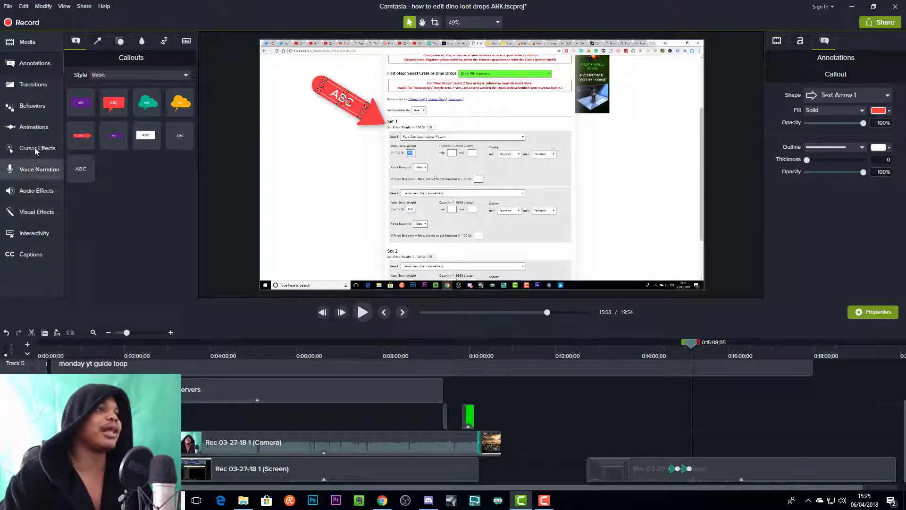
- Open the media Library and expand the Icons - Financial folder
click(27, 43)
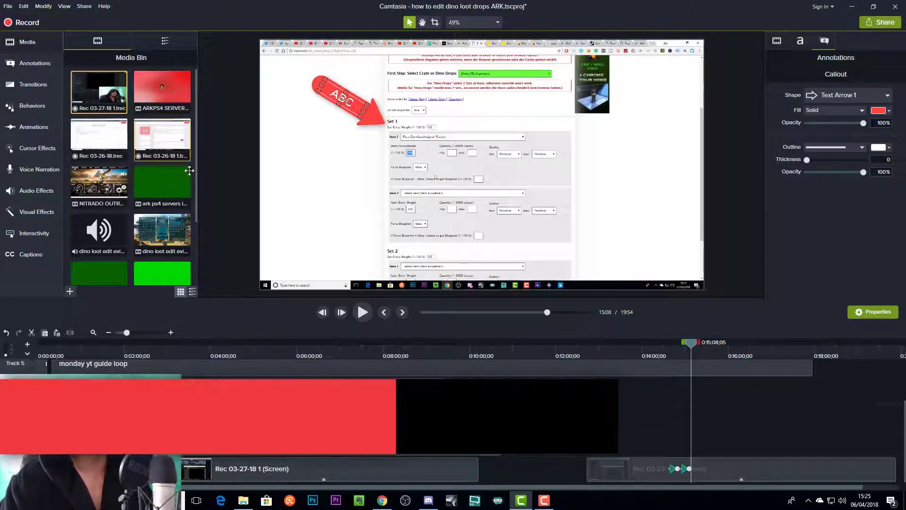
click(164, 40)
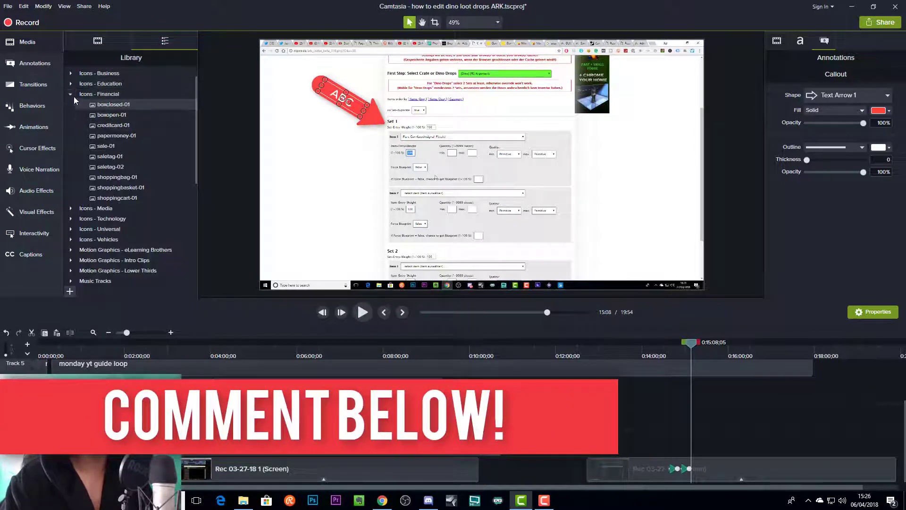
- Place the creditcard-01 icon on the canvas and delete it
drag(103, 125, 467, 188)
click(475, 197)
key(Delete)
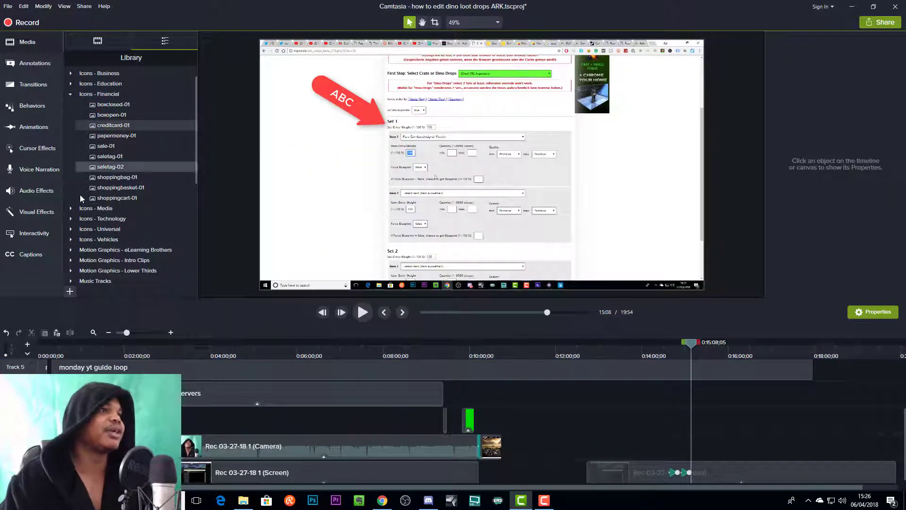
- Place the hdcamcorder-01 icon from the Icons - Media folder on the canvas
click(70, 208)
drag(118, 220, 458, 172)
click(434, 162)
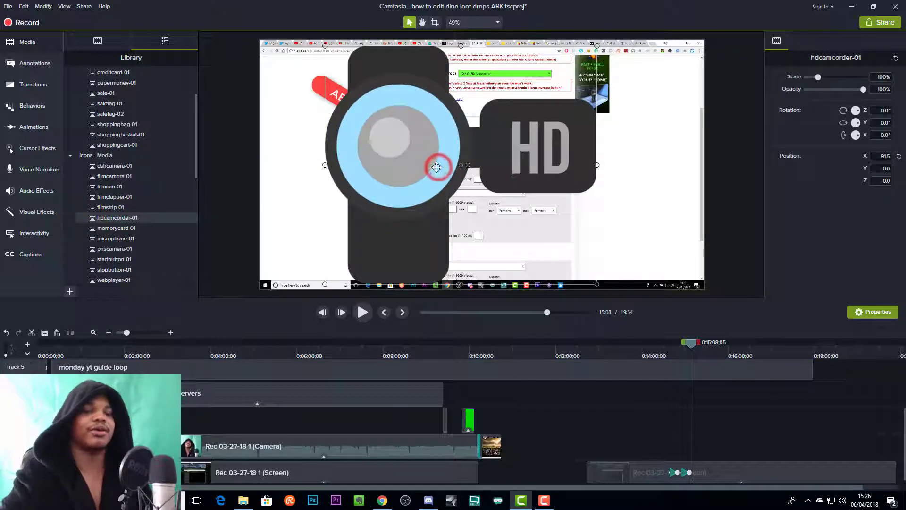
- Delete the hdcamcorder-01 icon from the canvas and collapse the Icons - Media folder
key(Delete)
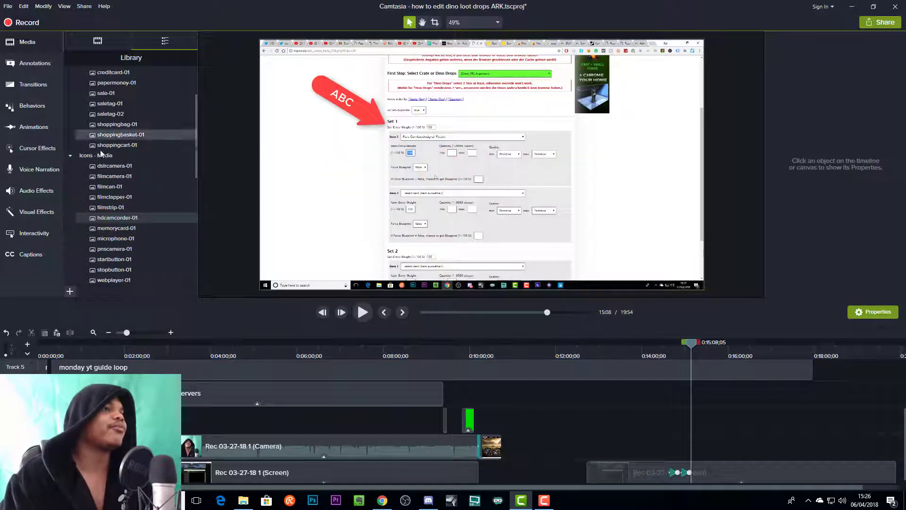
click(70, 156)
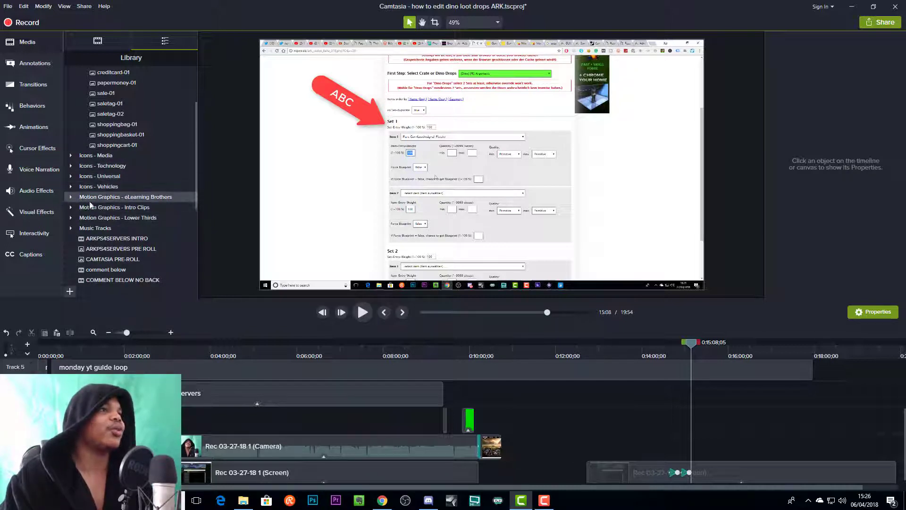
- Try out the hexagone-intro01 clip from Motion Graphics - eLearning Brothers at the playhead with a short playback, and delete it
click(71, 197)
mouse_move(123, 208)
mouse_down()
mouse_move(488, 186)
mouse_move(485, 230)
mouse_move(371, 240)
mouse_move(118, 206)
mouse_up()
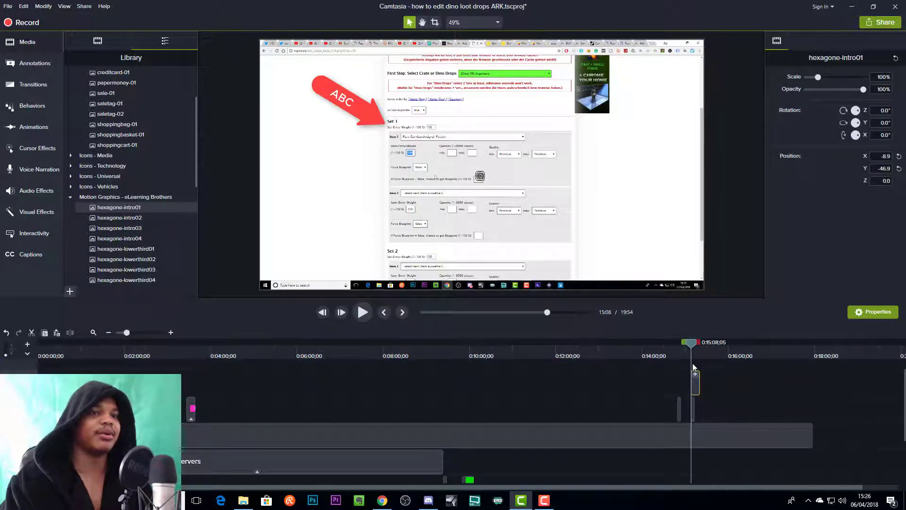
key(space)
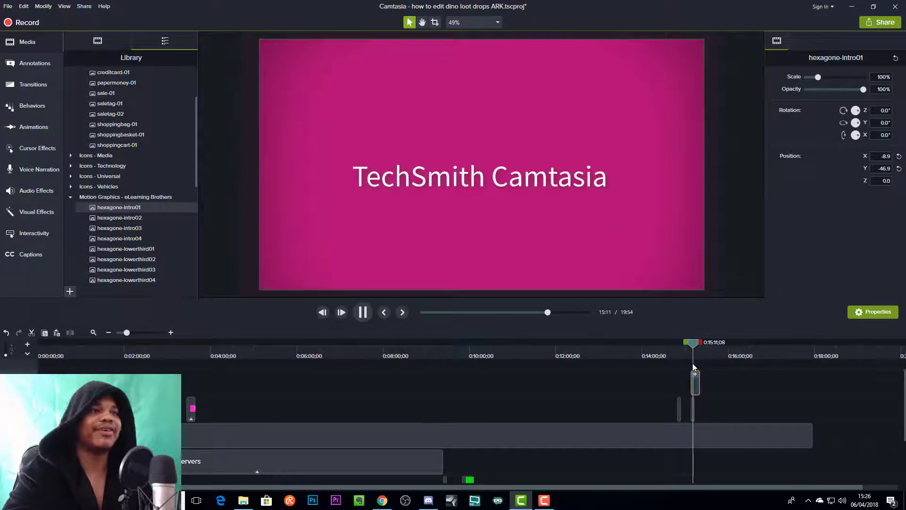
key(space)
drag(734, 394, 694, 381)
key(Delete)
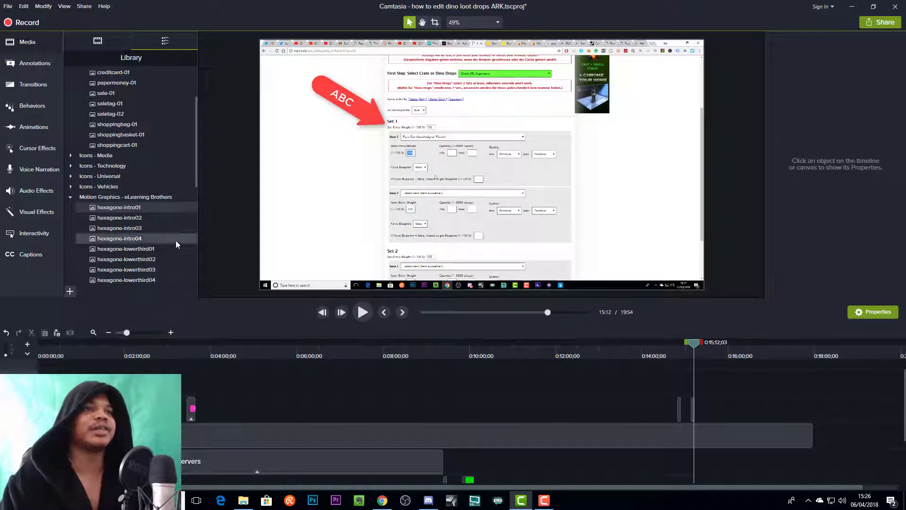
- Look through the clips in the Motion Graphics - Intro Clips folder and collapse the folder again
scroll(143, 248, down, 1)
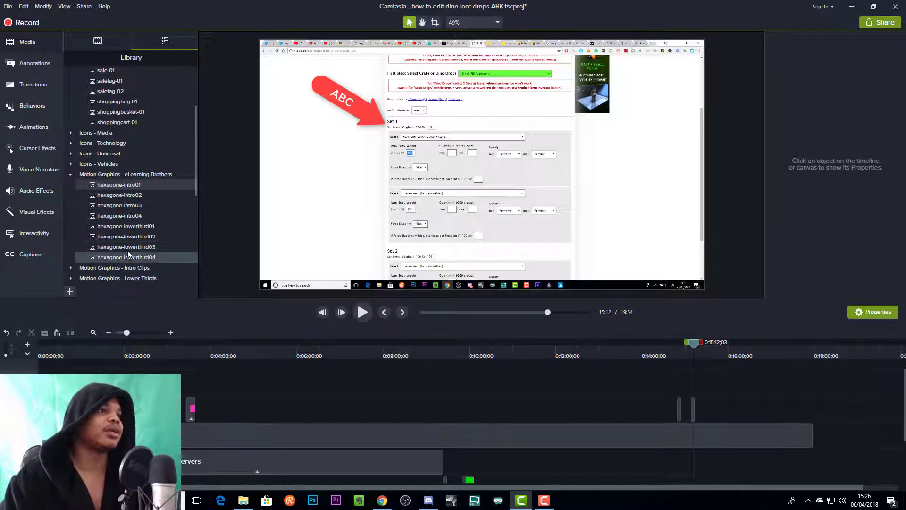
click(71, 175)
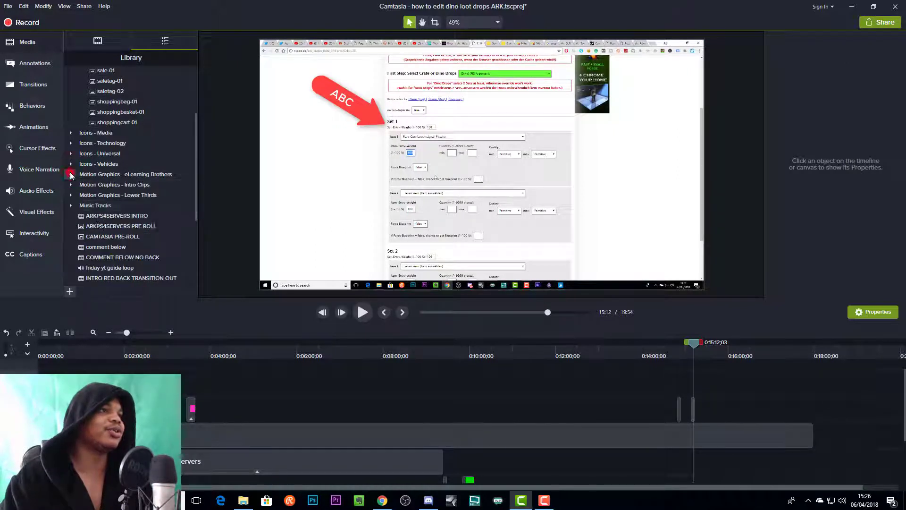
click(71, 185)
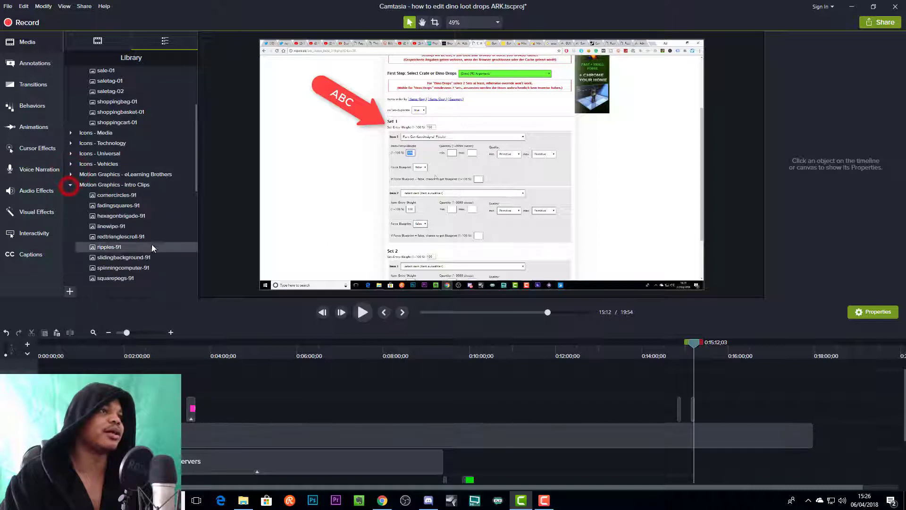
scroll(108, 213, down, 2)
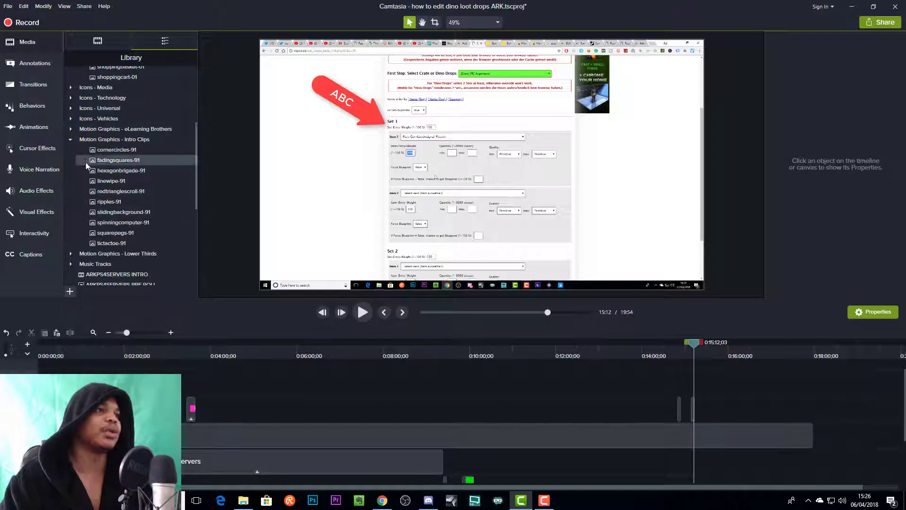
click(71, 140)
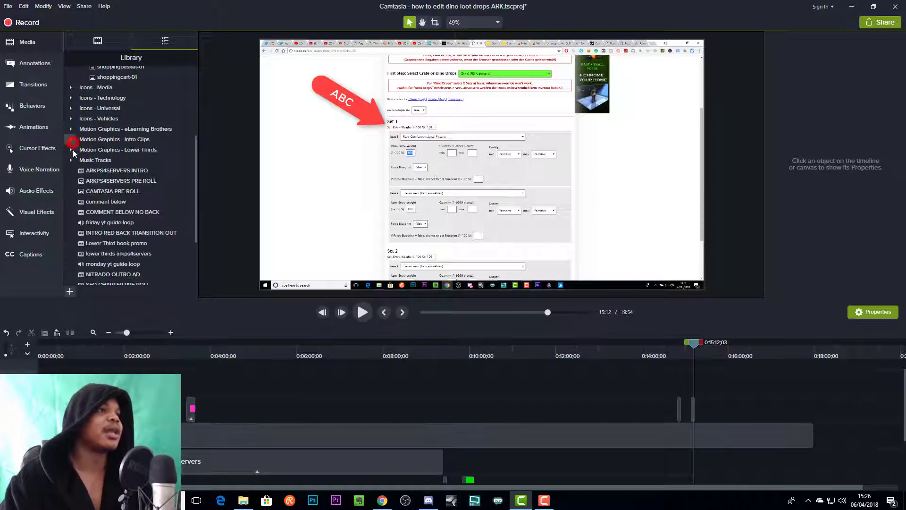
- Add the squaresandrectangles-01-91 lower third from Motion Graphics - Lower Thirds to the timeline at the playhead and play it back
click(71, 150)
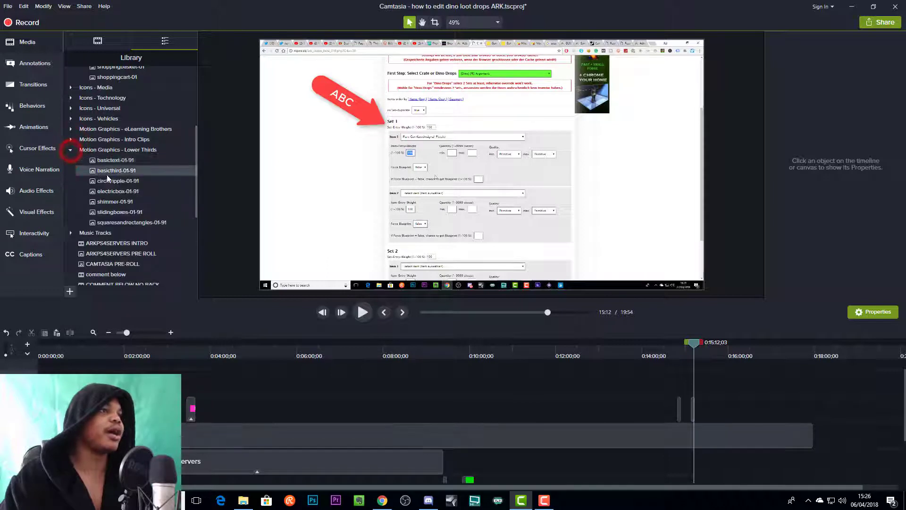
click(121, 223)
drag(122, 223, 697, 383)
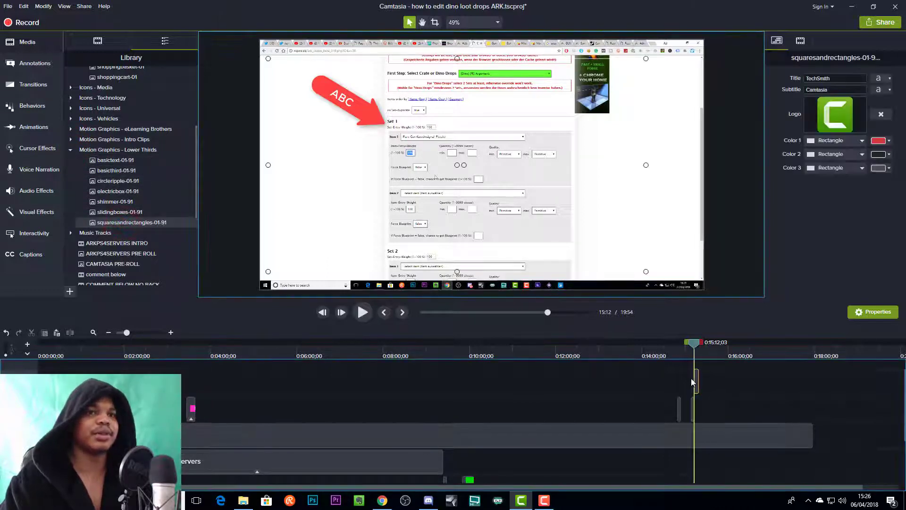
key(space)
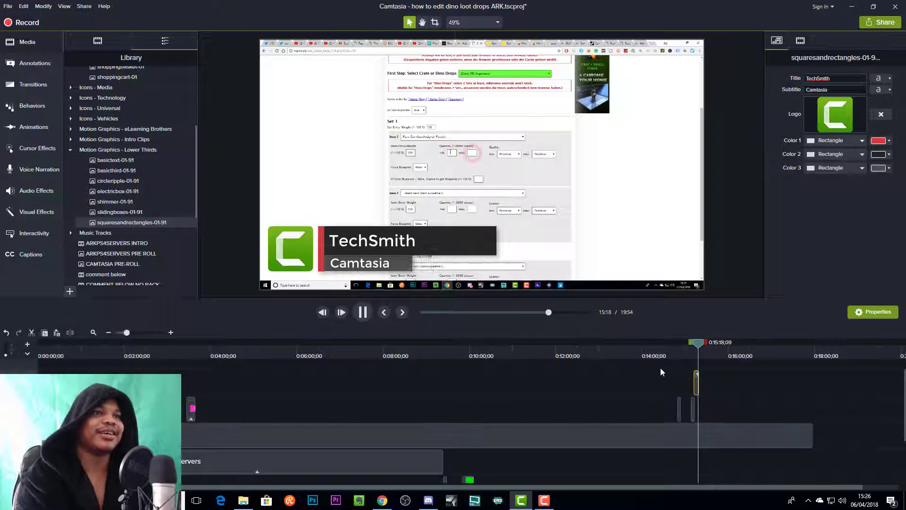
key(space)
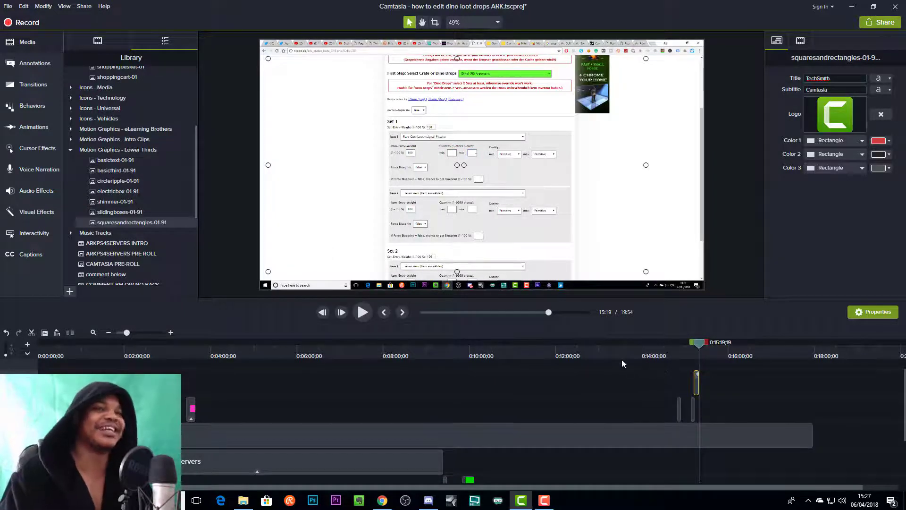
- Return the playhead to about 0:15:16 within the lower third and expand its group on the enlarged timeline to expose the logo and text layers
drag(702, 342, 701, 343)
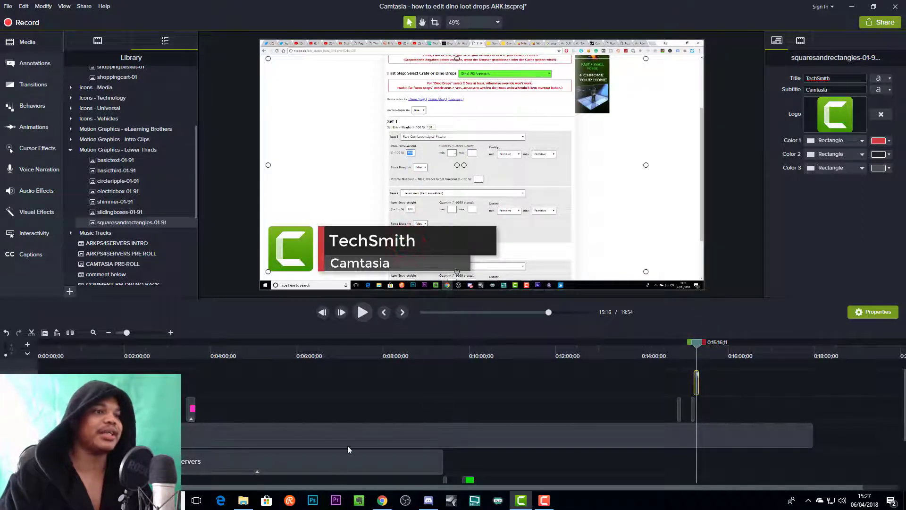
drag(127, 332, 141, 332)
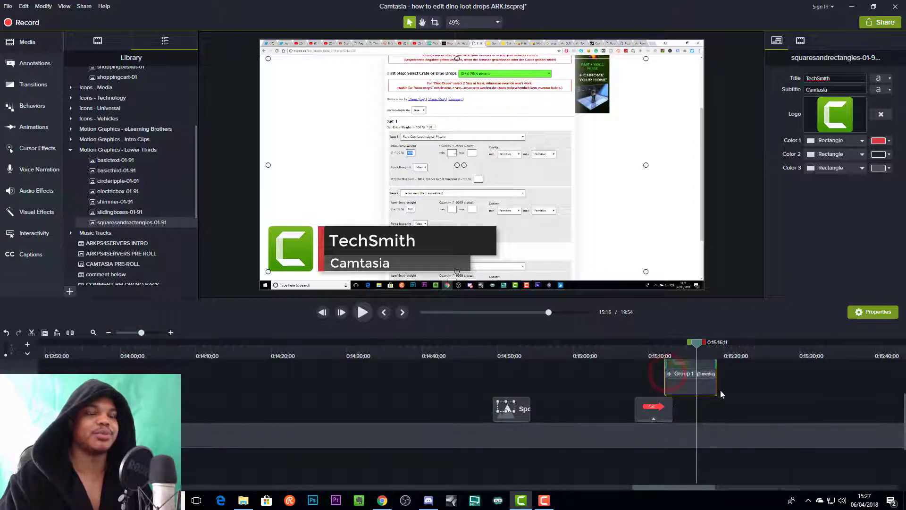
click(669, 374)
click(704, 424)
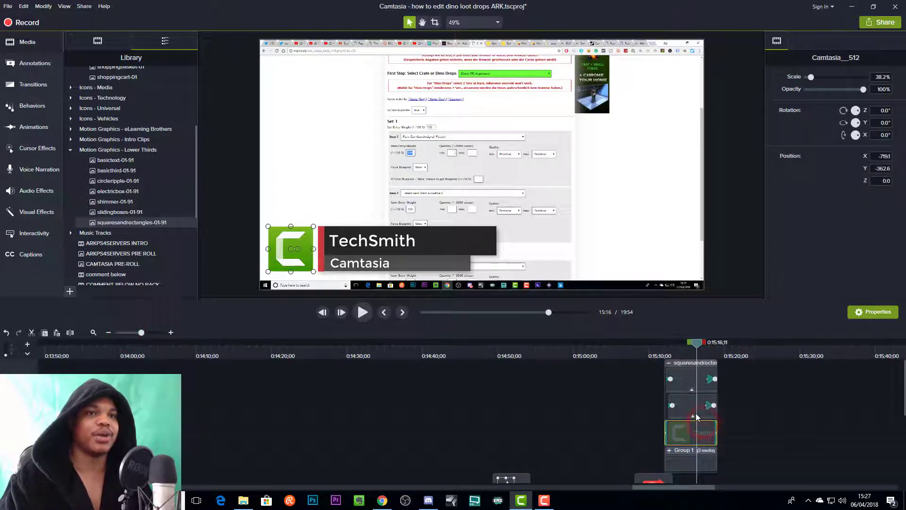
- Change the lower third's title text to "editable" and replace its subtitle with a person's name
click(692, 380)
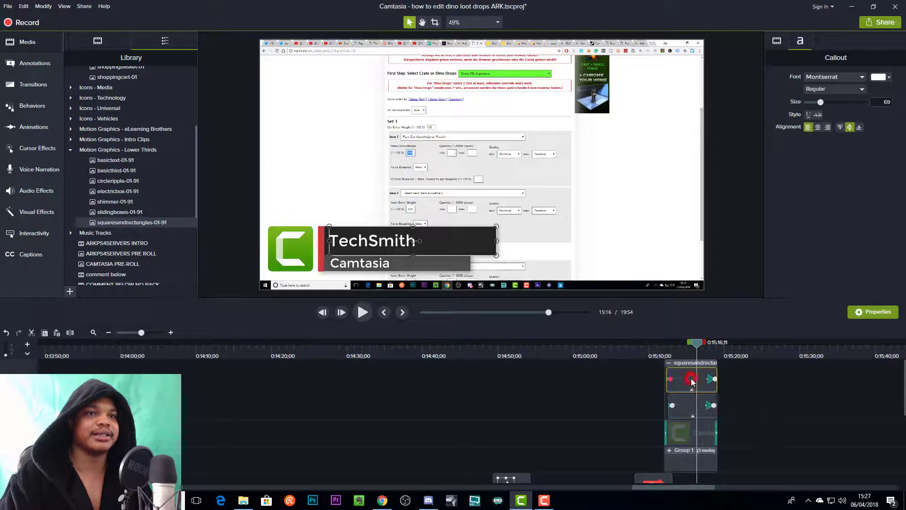
double_click(380, 241)
text(e)
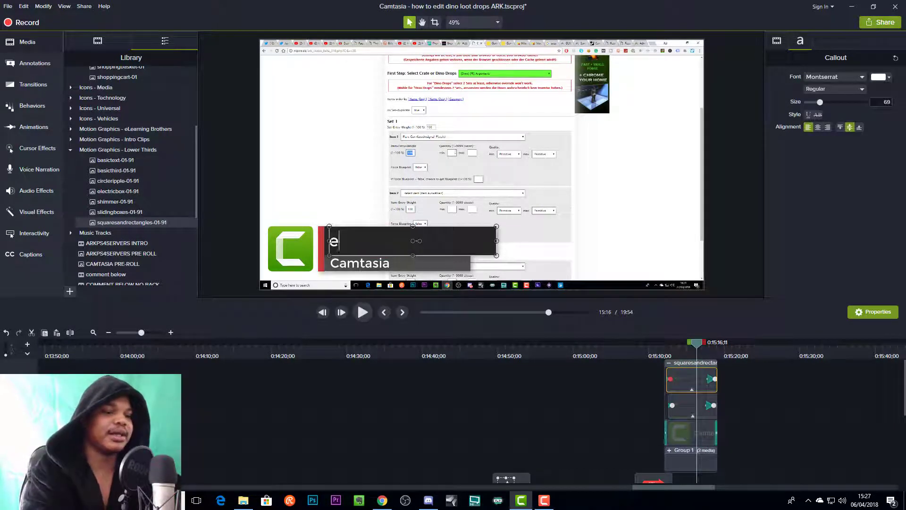
text(ditable)
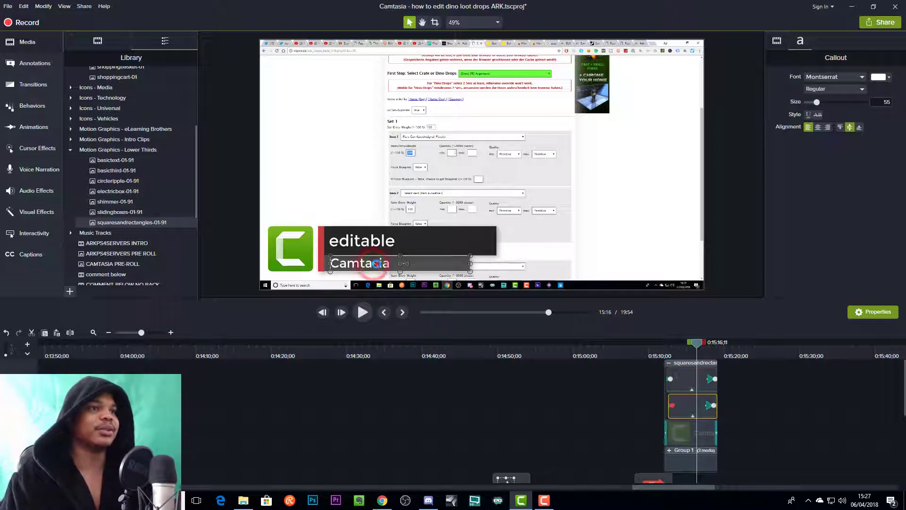
double_click(376, 265)
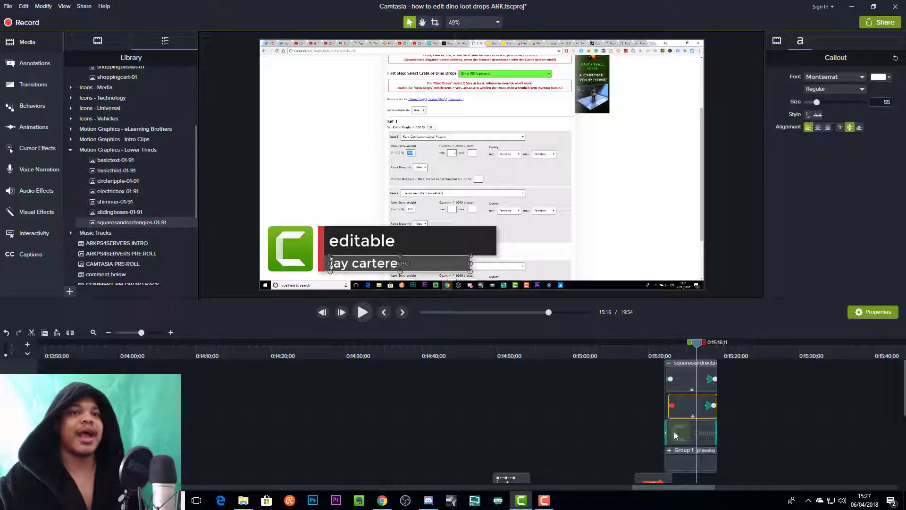
- Collapse the squaresandrectangles lower third group and delete it from the timeline
click(751, 409)
click(703, 398)
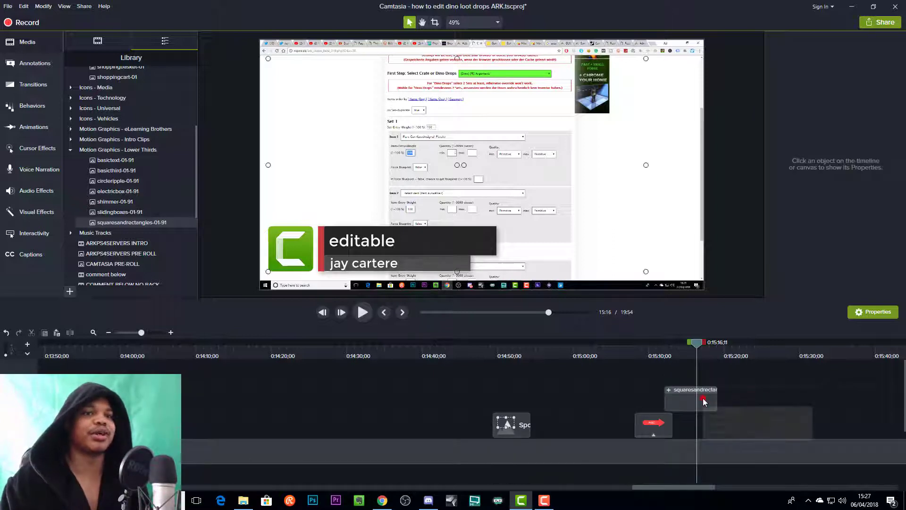
key(Delete)
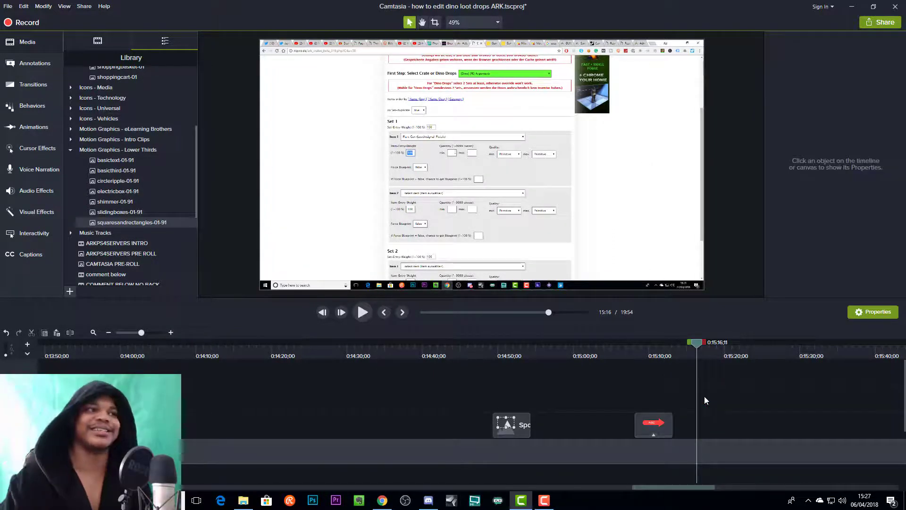
- Look through the Library's Music Tracks and Animated Backgrounds folders, leaving all folders collapsed
click(70, 234)
scroll(72, 181, down, 2)
scroll(74, 175, up, 7)
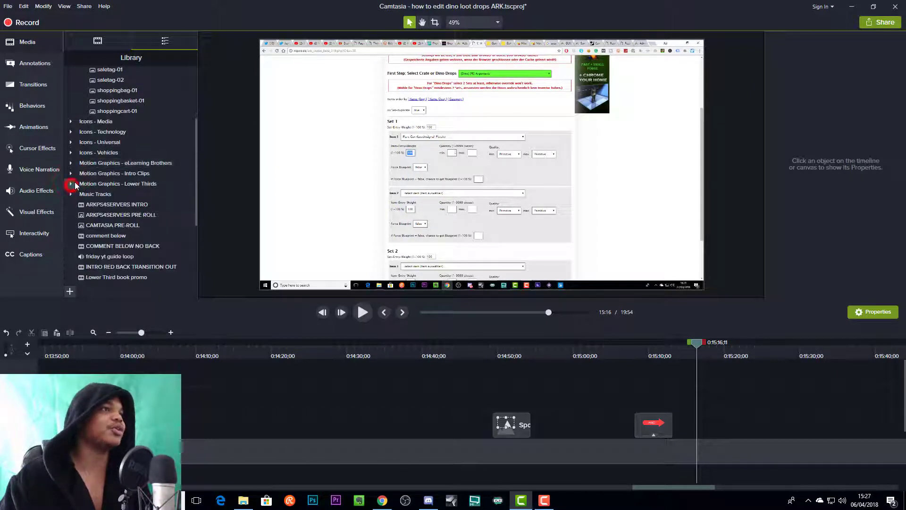
click(70, 112)
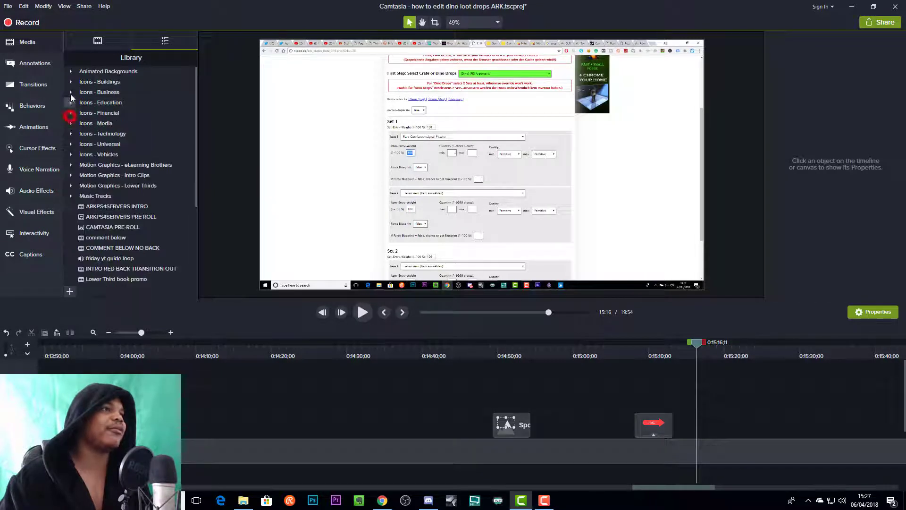
click(71, 71)
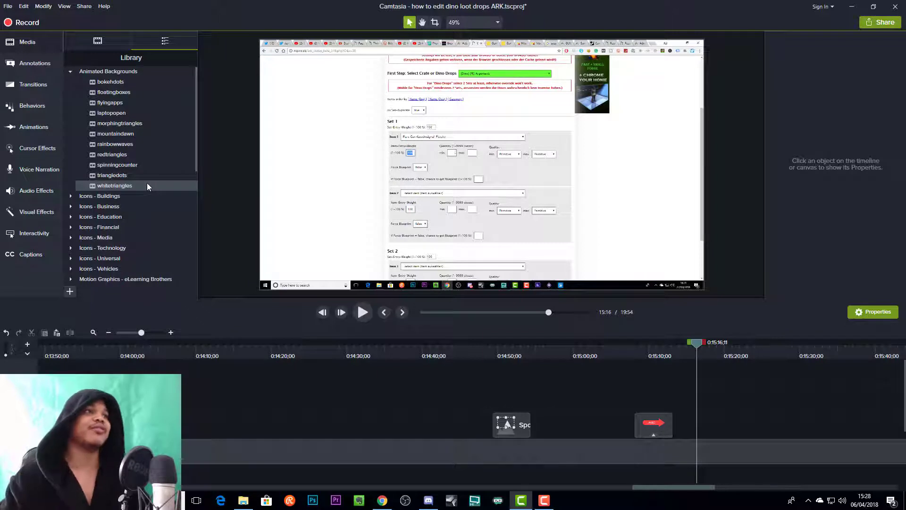
click(70, 71)
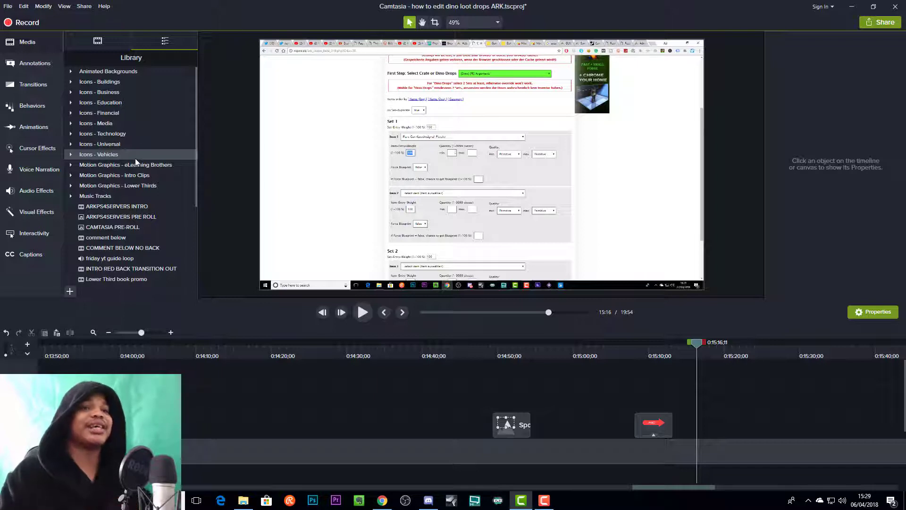
scroll(715, 398, down, 2)
scroll(713, 398, up, 2)
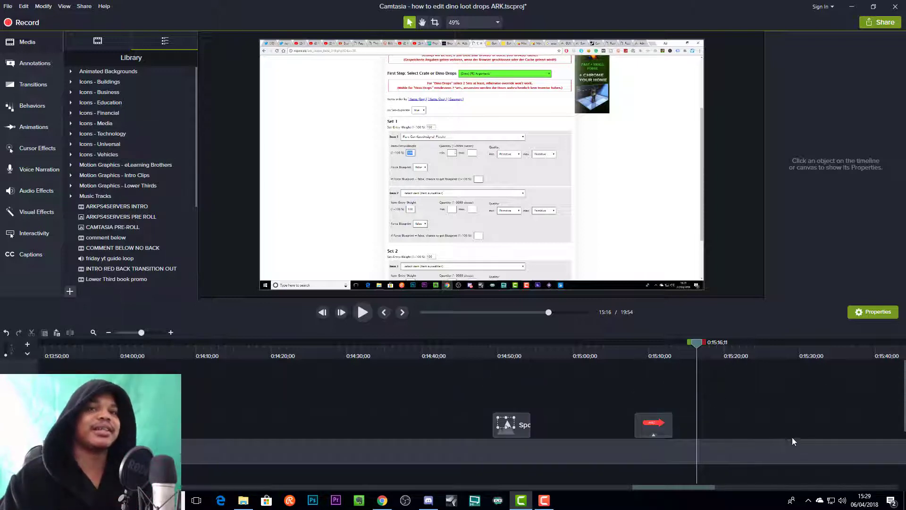
- Select the Rec 03-27-18 1 (Screen) clip and examine its Left Click Rings cursor properties and its visual properties
scroll(782, 440, up, 2)
click(734, 472)
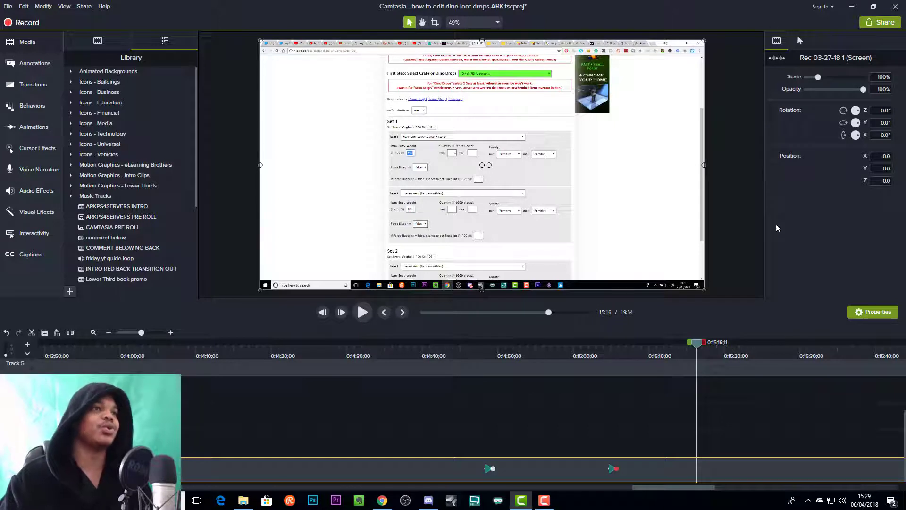
click(801, 40)
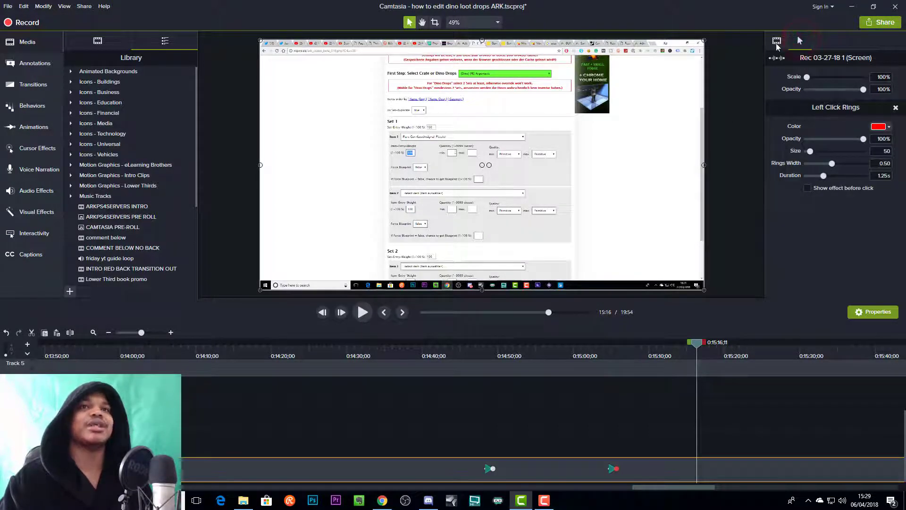
click(777, 40)
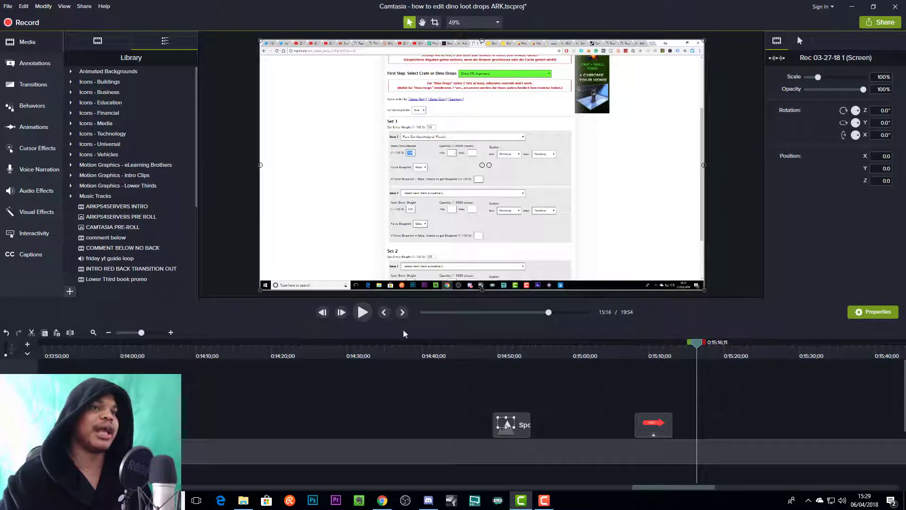
- Enlarge the screen recording on the canvas from two opposite corners to about 108.5% scale, keeping it nearly centred
click(602, 229)
scroll(668, 404, down, 3)
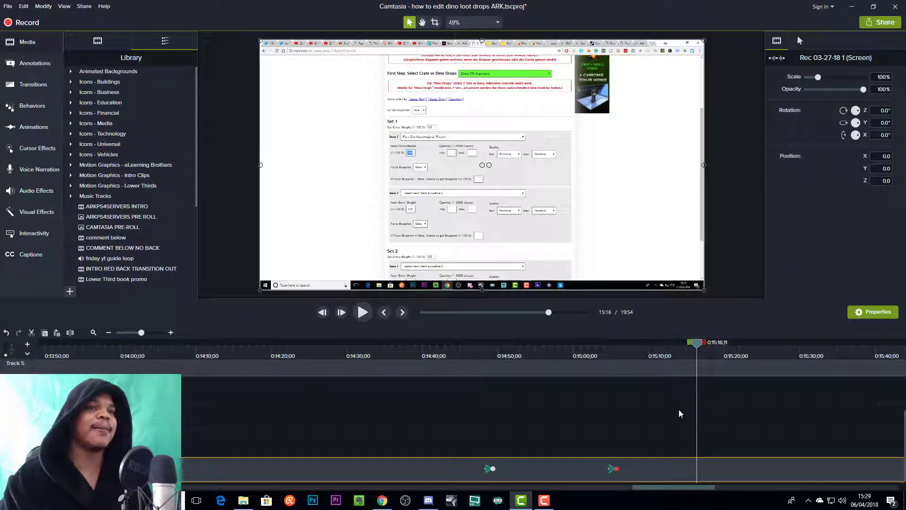
mouse_move(614, 203)
mouse_down()
mouse_move(591, 200)
mouse_move(614, 202)
mouse_up()
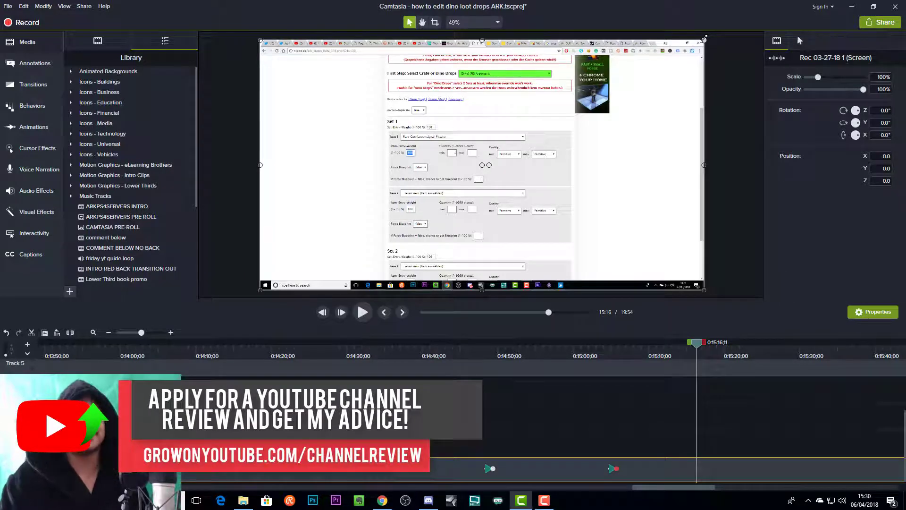
drag(704, 38, 722, 29)
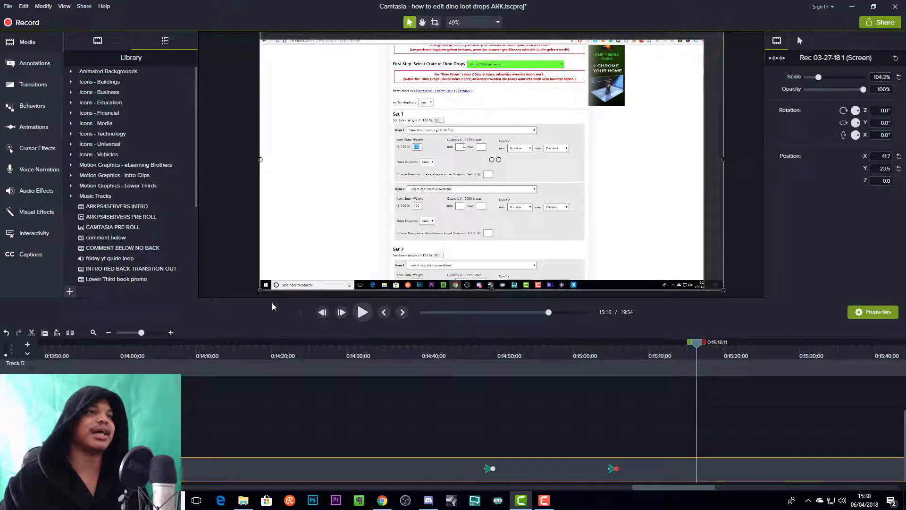
drag(259, 289, 240, 297)
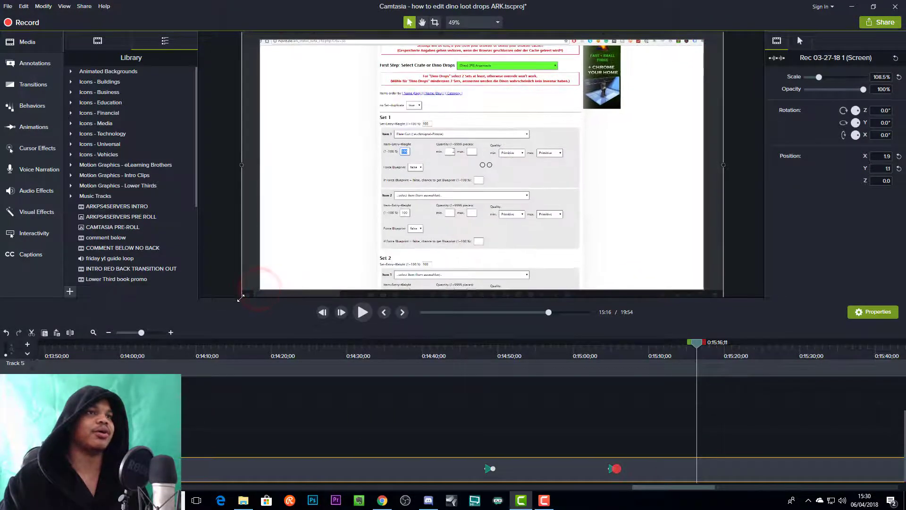
- Enlarge the screen recording on the canvas to about 111.3% scale and centre it at position X 0, Y 0
drag(371, 237, 381, 236)
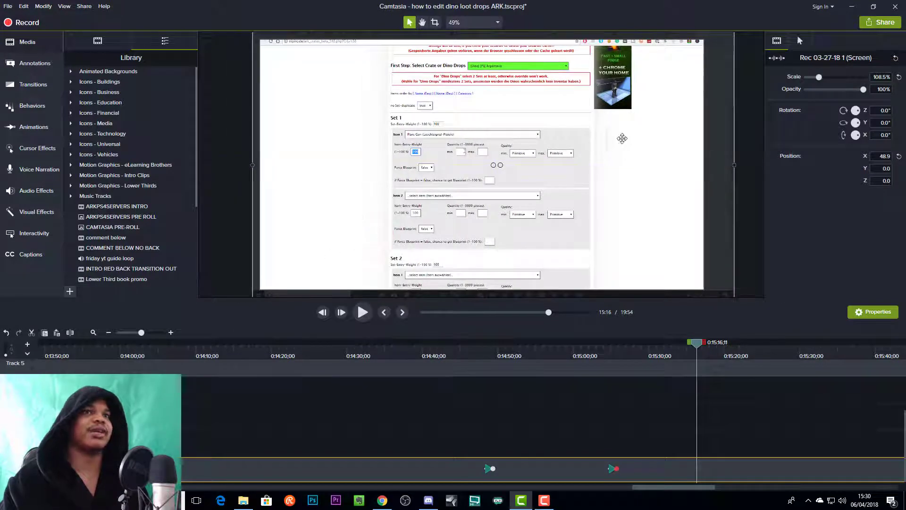
drag(352, 165, 350, 176)
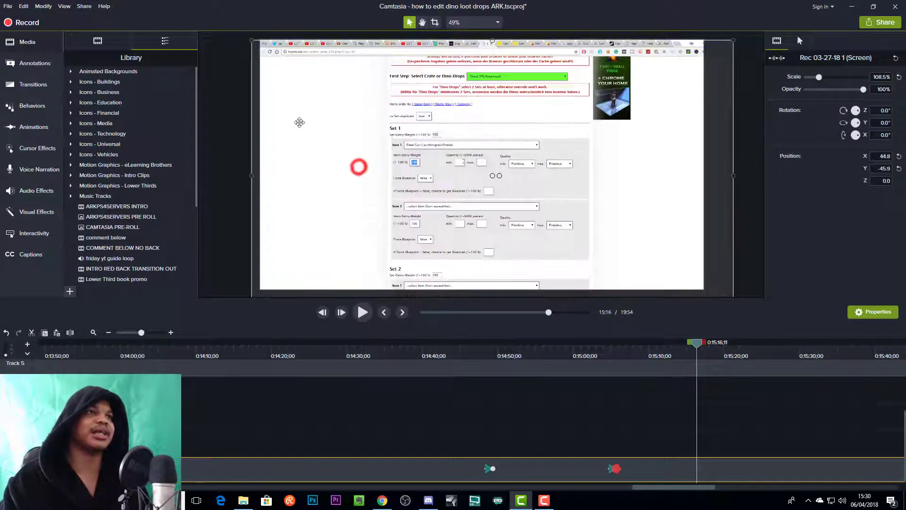
drag(252, 41, 240, 33)
drag(392, 114, 393, 110)
drag(638, 188, 505, 185)
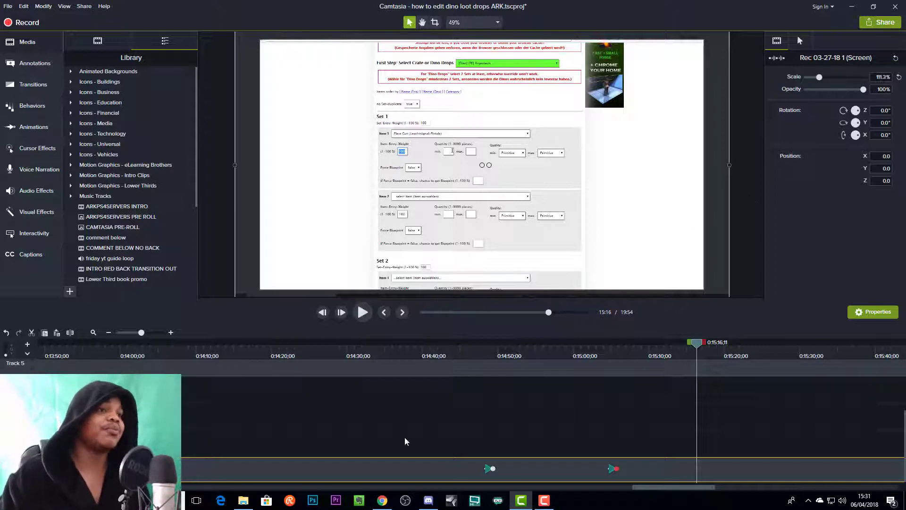
- Review the timeline around 0:14:04 and 0:07:05, and examine the lower thirds arkps4servers clip's properties and the surrounding tracks
click(297, 353)
drag(175, 353, 241, 371)
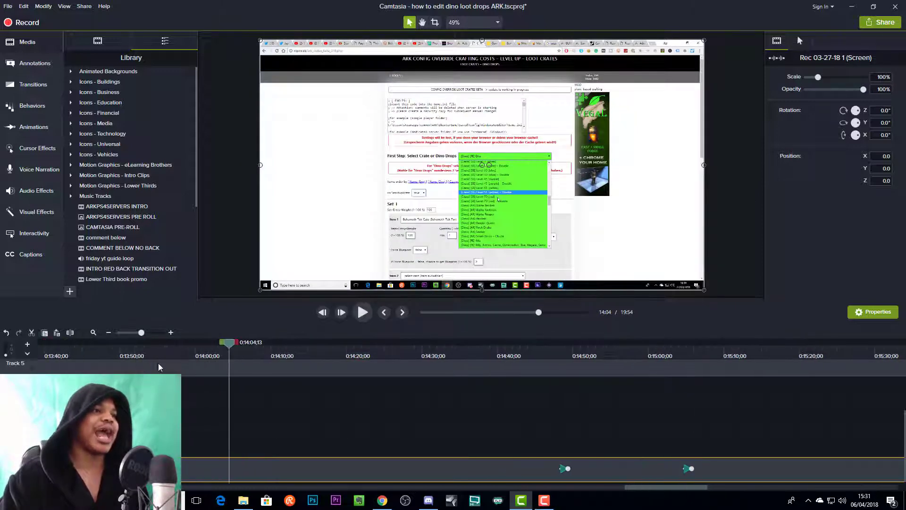
drag(141, 333, 122, 336)
drag(260, 354, 330, 349)
click(347, 349)
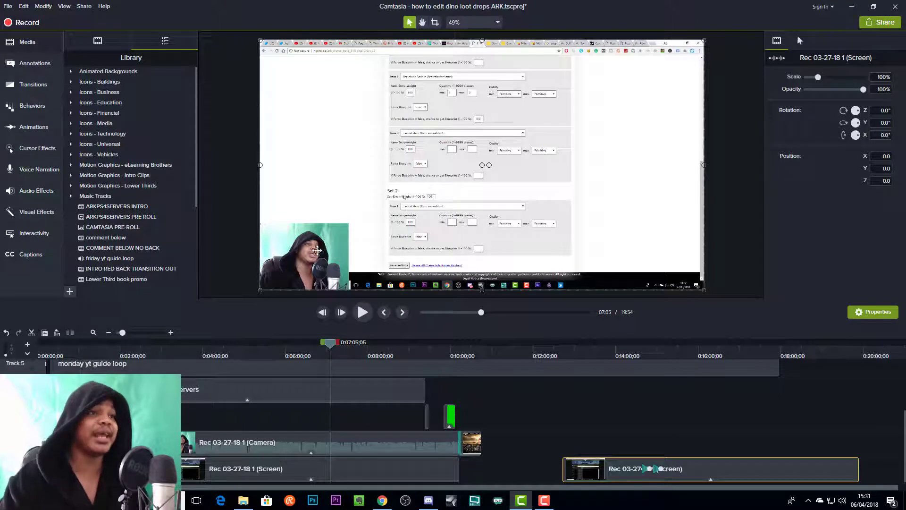
click(406, 393)
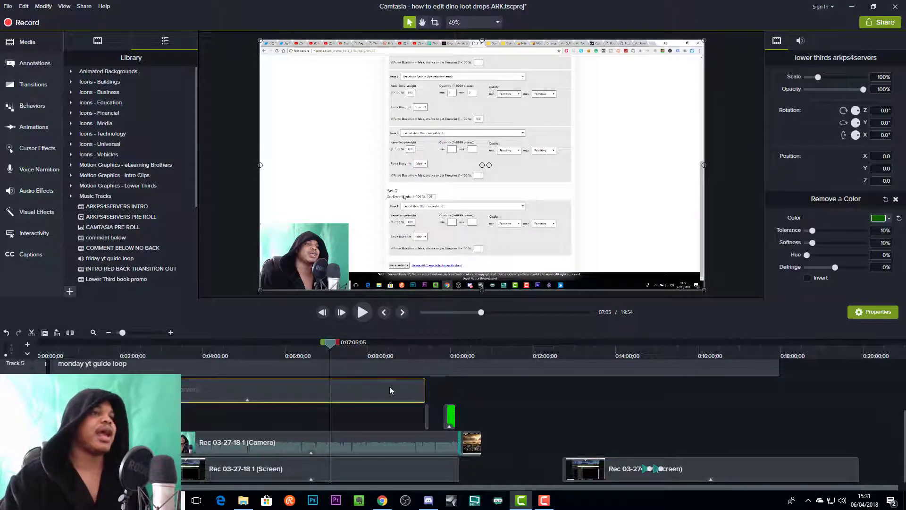
scroll(463, 412, up, 2)
scroll(461, 412, down, 2)
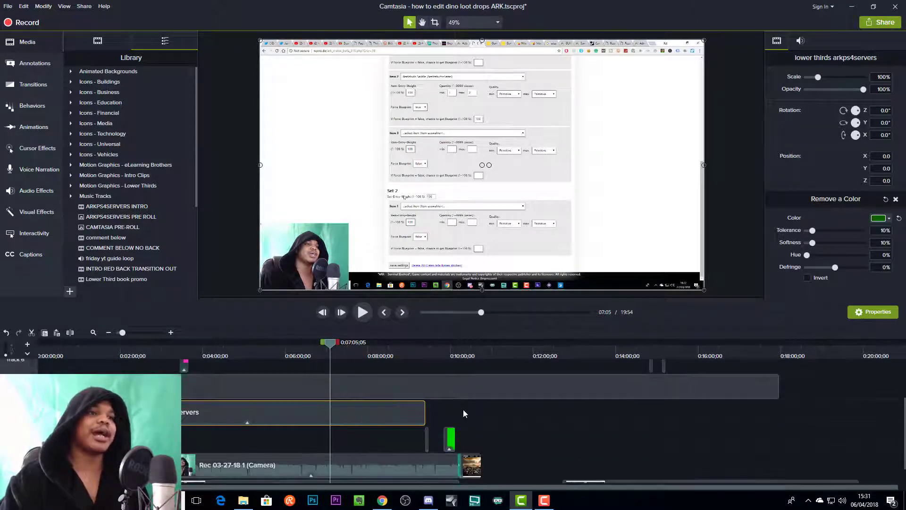
- Paste a copy of the Rec 03-27-18 1 (Camera) clip and align it on its track above the second screen recording clip
click(376, 434)
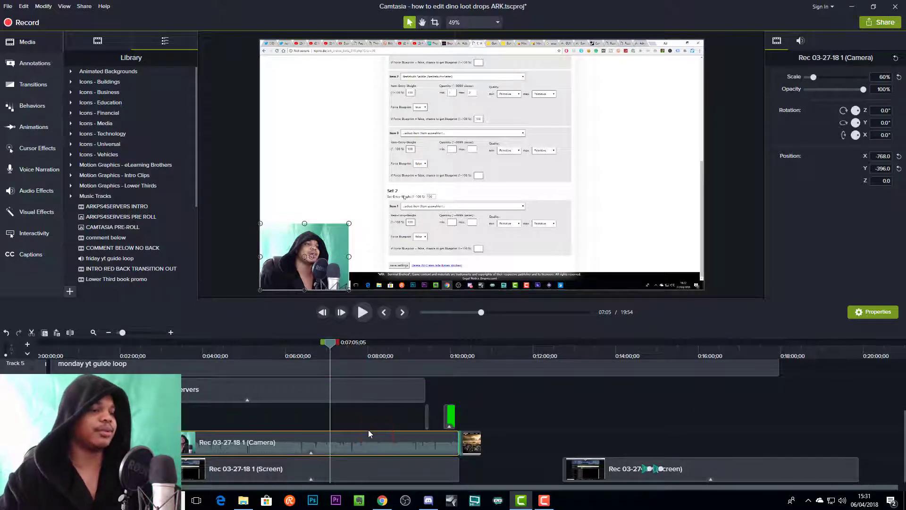
click(612, 354)
key(ctrl+v)
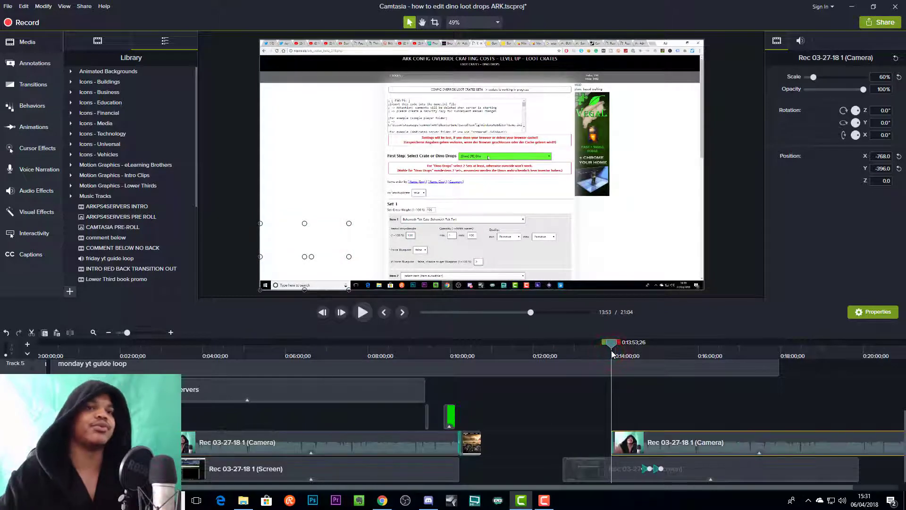
click(726, 441)
drag(682, 440, 638, 440)
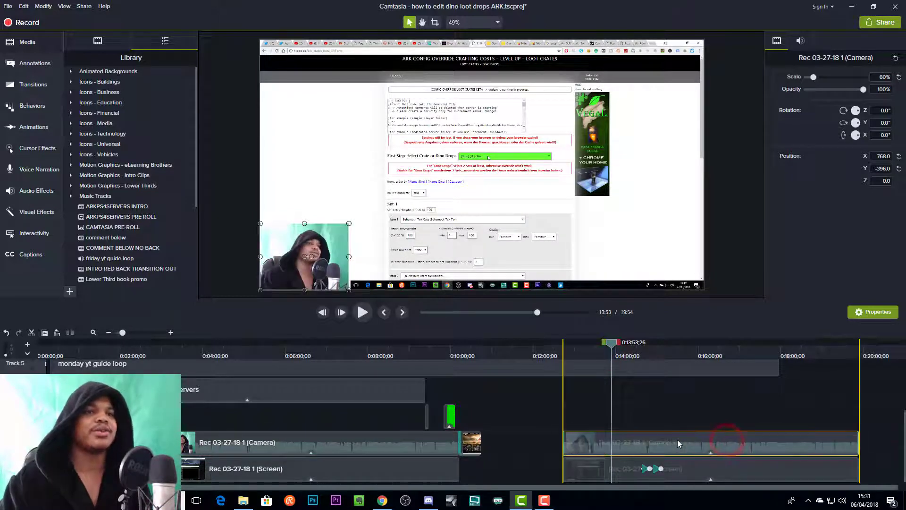
- Enlarge the pasted camera clip to 300% across the canvas, and reduce it to about 204.1% anchored in the canvas's lower-left corner
drag(349, 221, 704, 121)
drag(639, 109, 588, 187)
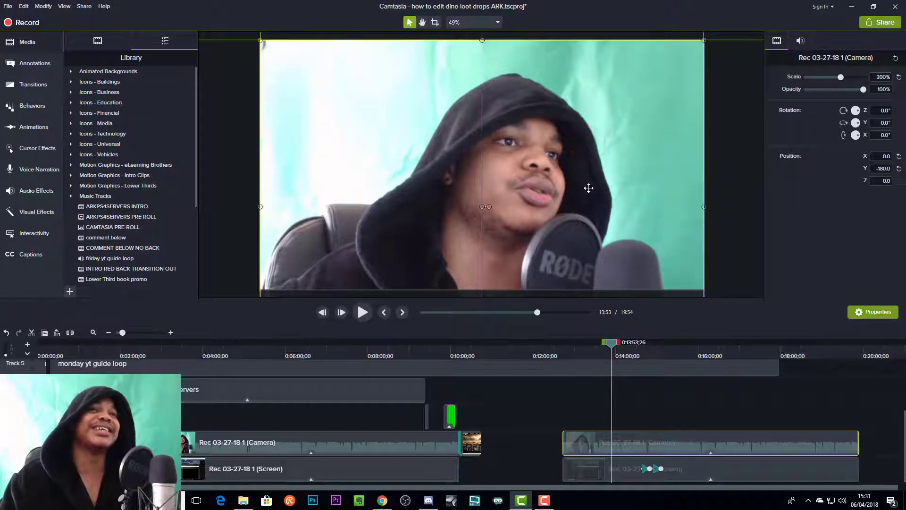
drag(673, 85, 599, 126)
drag(555, 201, 556, 140)
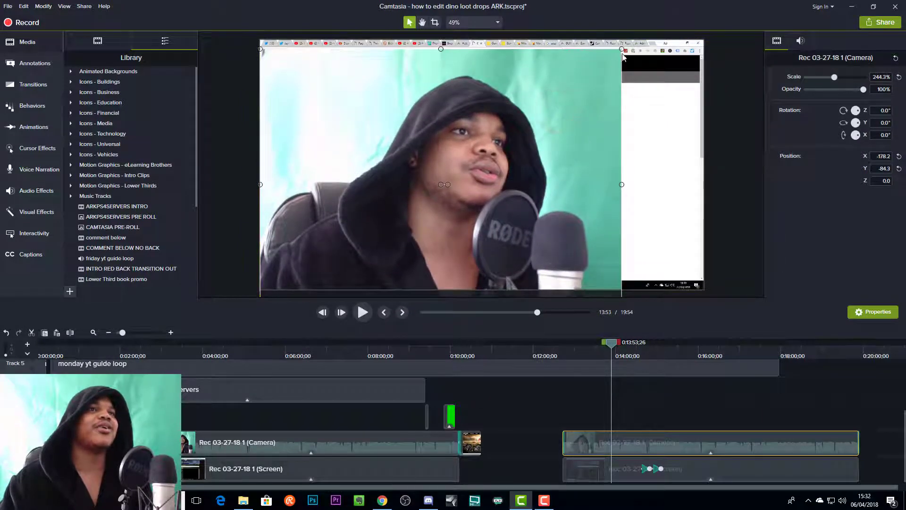
drag(622, 49, 562, 93)
drag(522, 139, 527, 109)
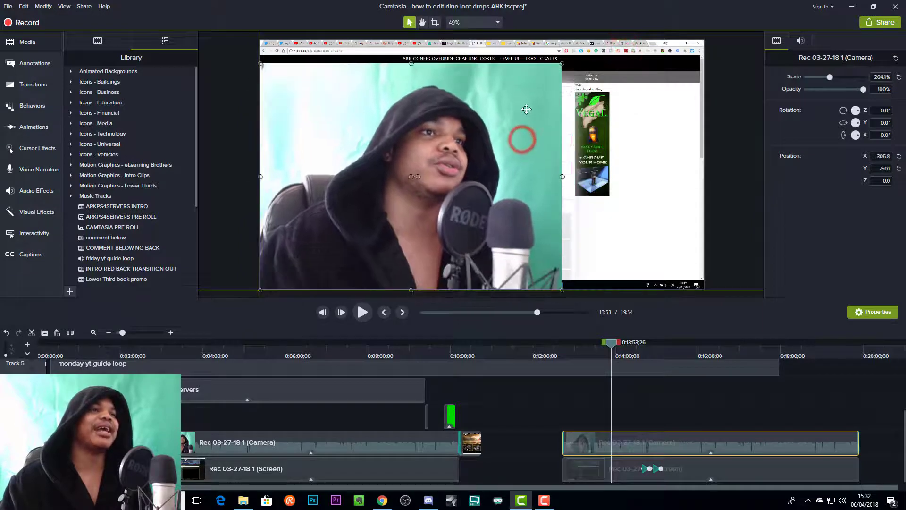
- Enlarge the camera clip to about 227.9%, and shrink it to a small overlay in the canvas's lower-left corner
drag(562, 63, 586, 35)
drag(571, 163, 755, 257)
drag(665, 219, 544, 131)
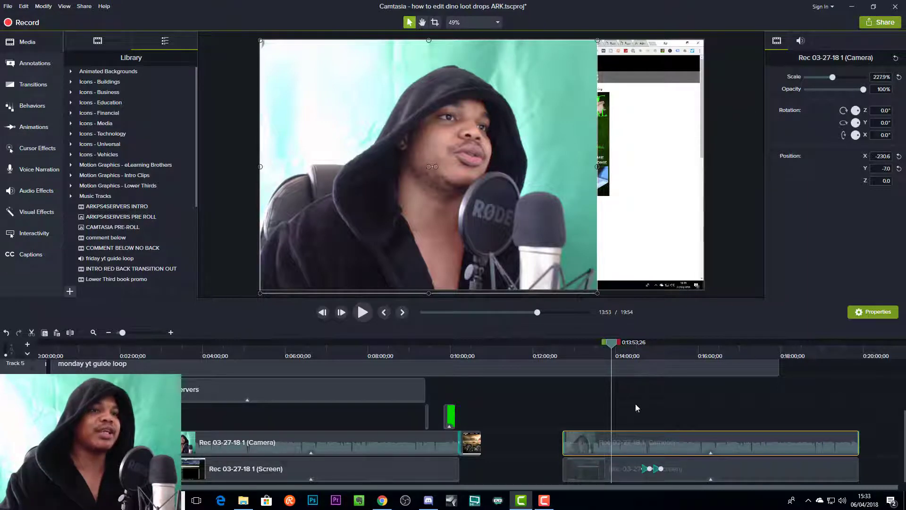
drag(597, 41, 363, 217)
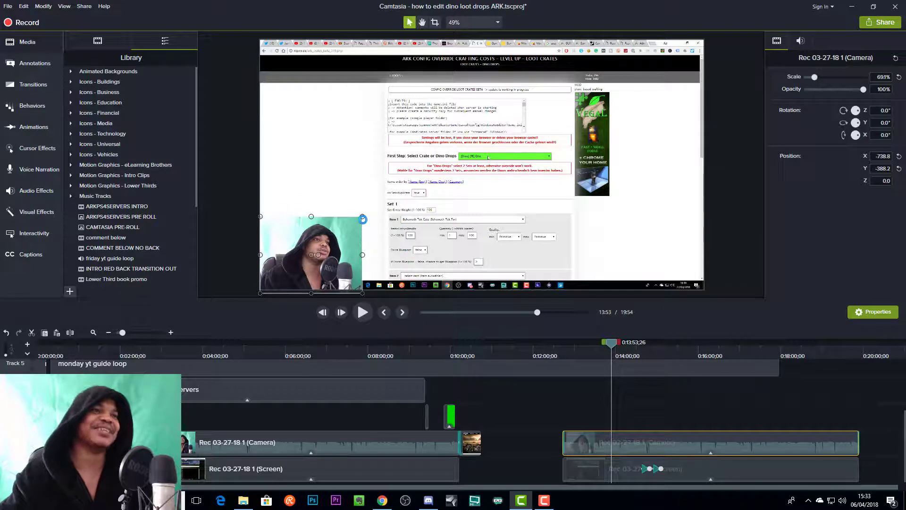
drag(362, 217, 342, 231)
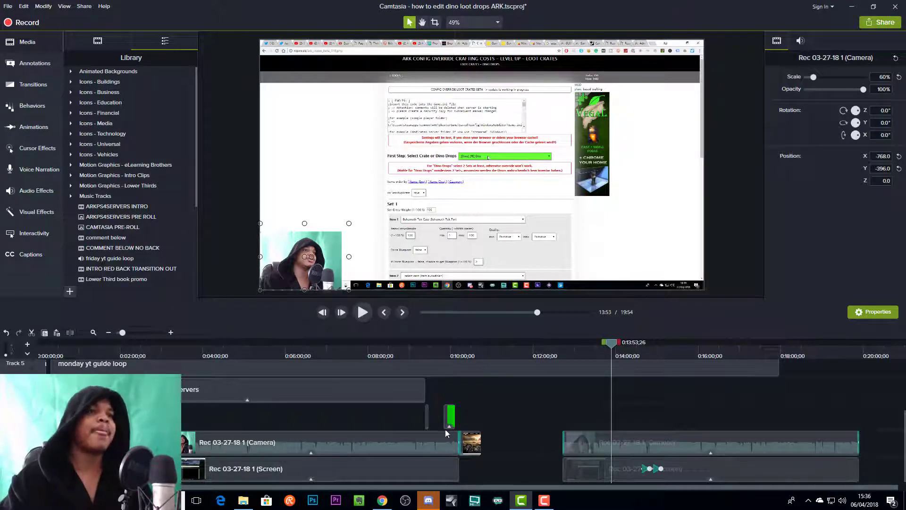
- Preview the SUB NOTIFICATIONS NO BACK clip around 0:10:04 and 0:09:57, and examine its Remove a Color properties
click(453, 352)
drag(452, 350, 454, 349)
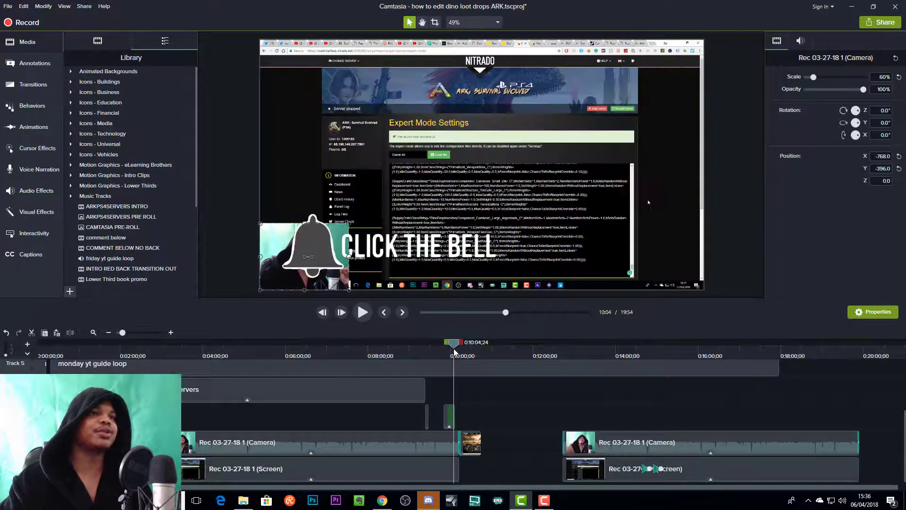
click(447, 416)
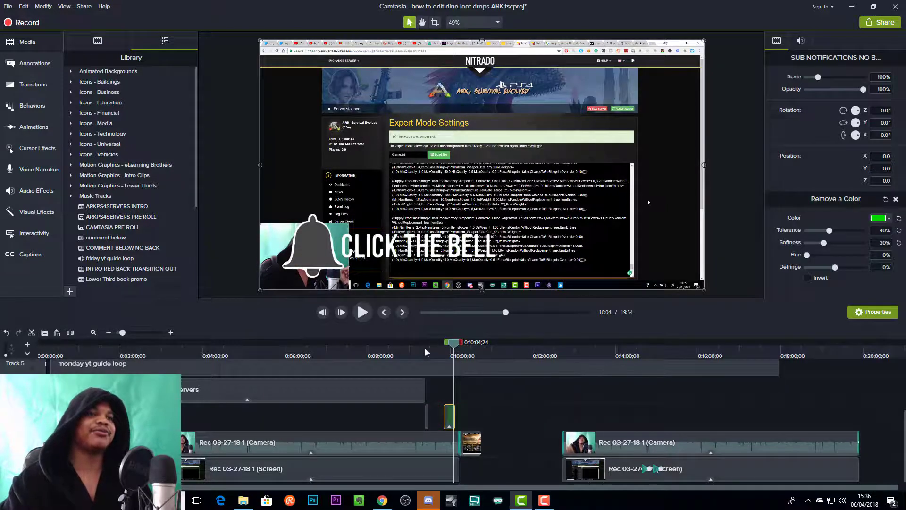
drag(453, 343, 448, 346)
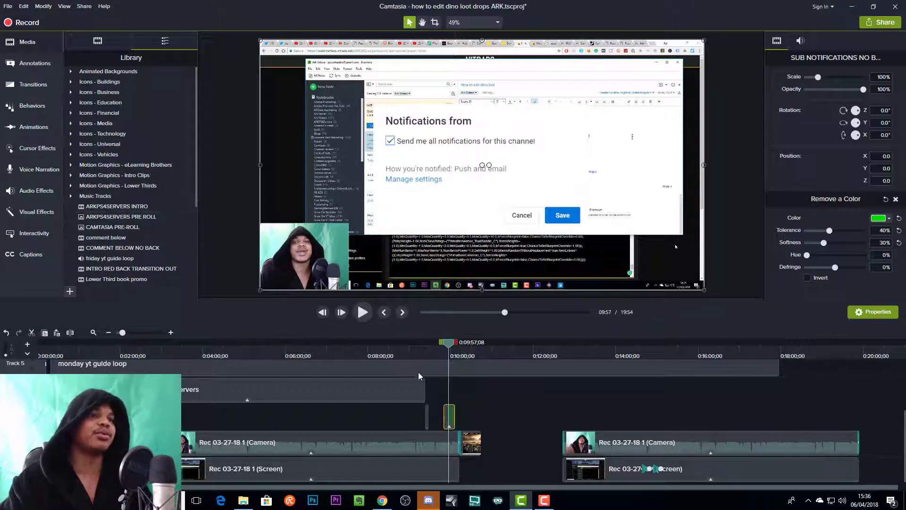
- Look at the available commands for the SUB NOTIFICATIONS NO BACK clip and at the custom clips saved in the Library
right_click(451, 417)
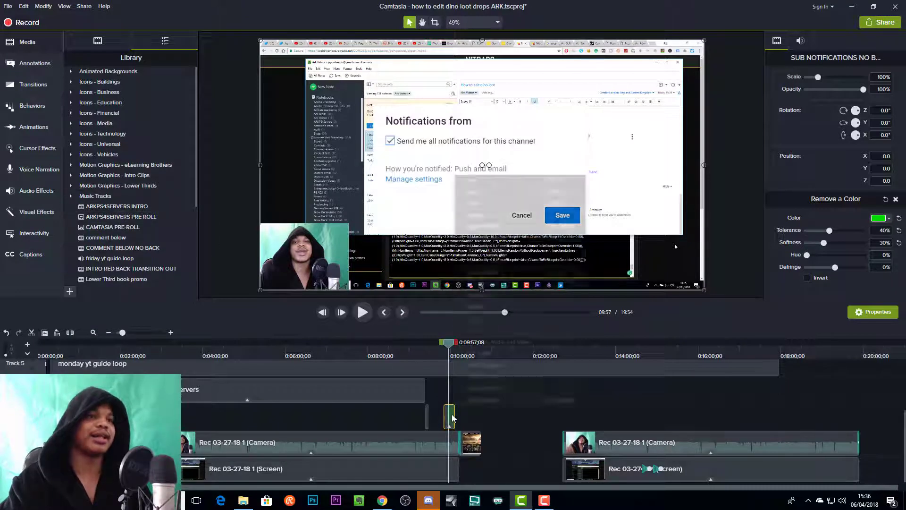
click(499, 424)
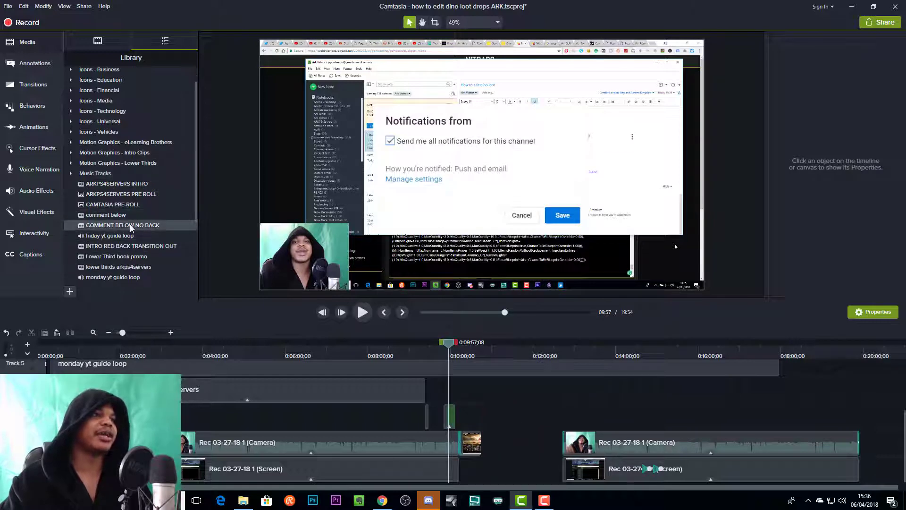
scroll(152, 227, down, 3)
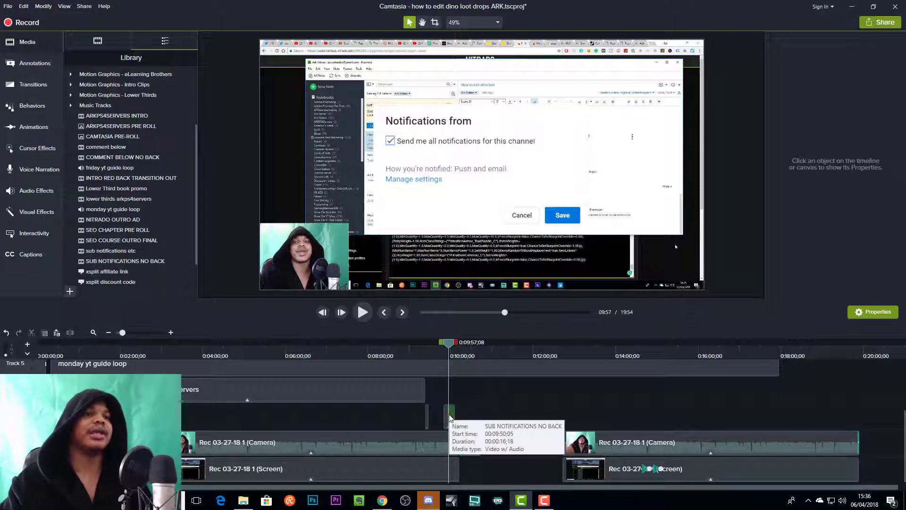
click(449, 417)
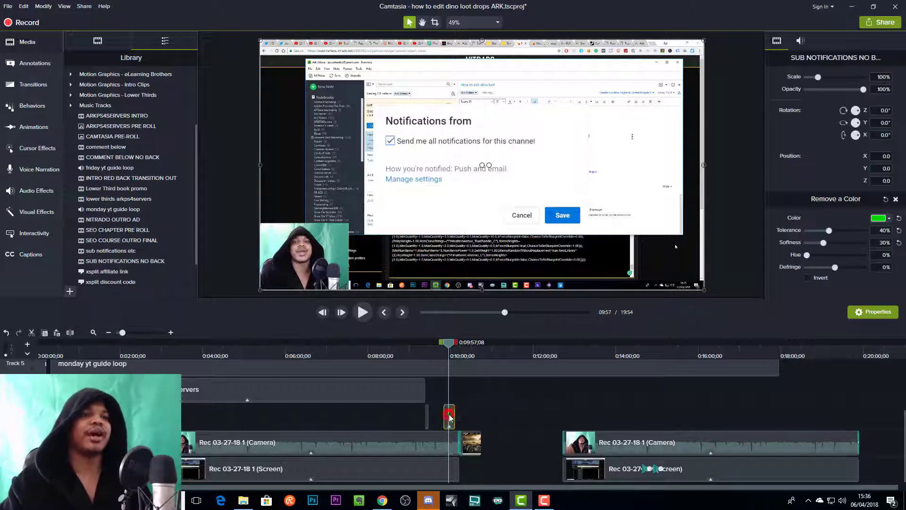
- Select the COMMENT BELOW NO BACK clip, and preview the video's opening section at about 0:00:49, 0:00:26 and 0:00:29
click(427, 416)
drag(449, 343, 72, 359)
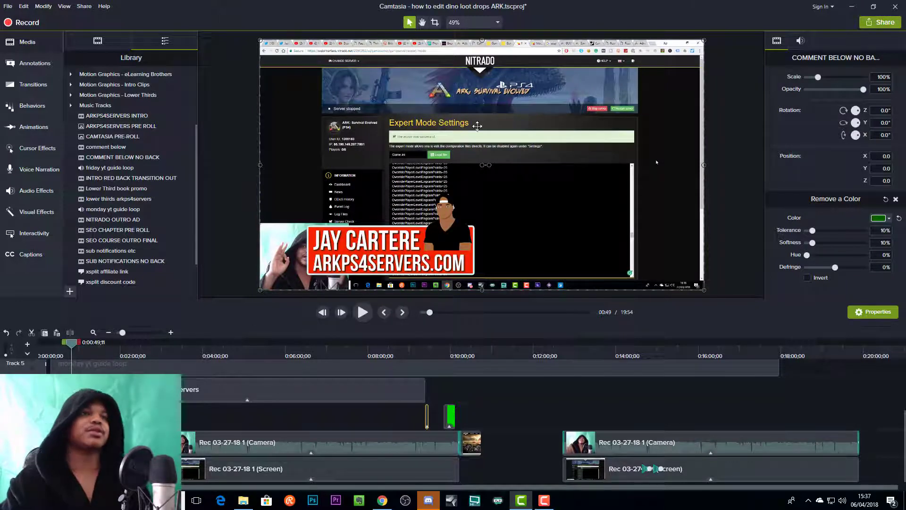
scroll(360, 381, up, 1)
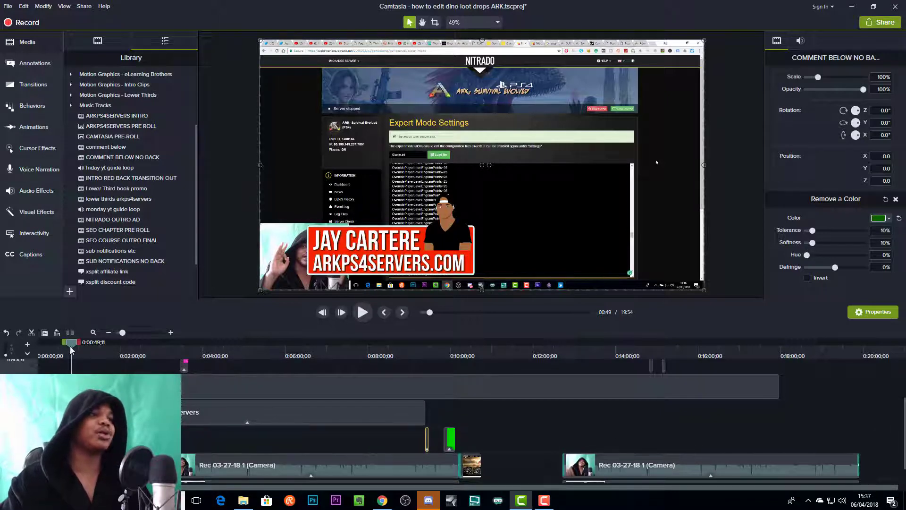
drag(60, 348, 55, 356)
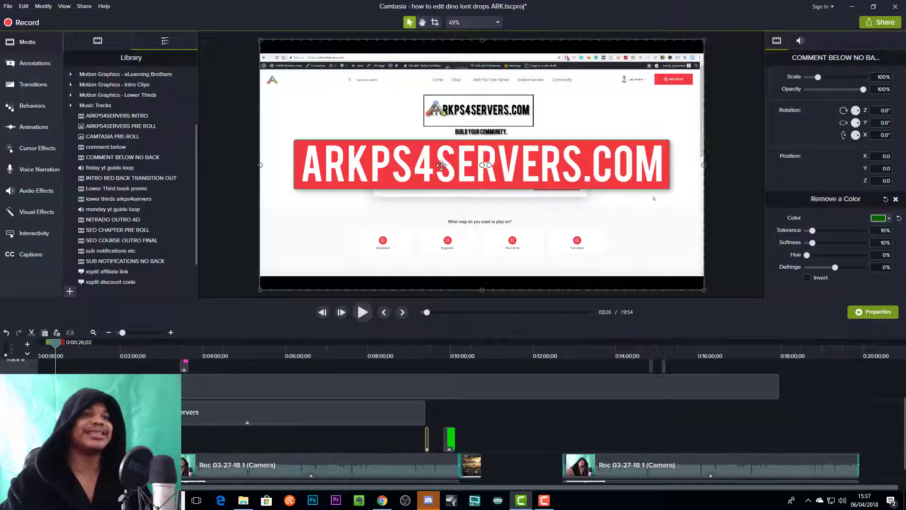
drag(56, 343, 59, 343)
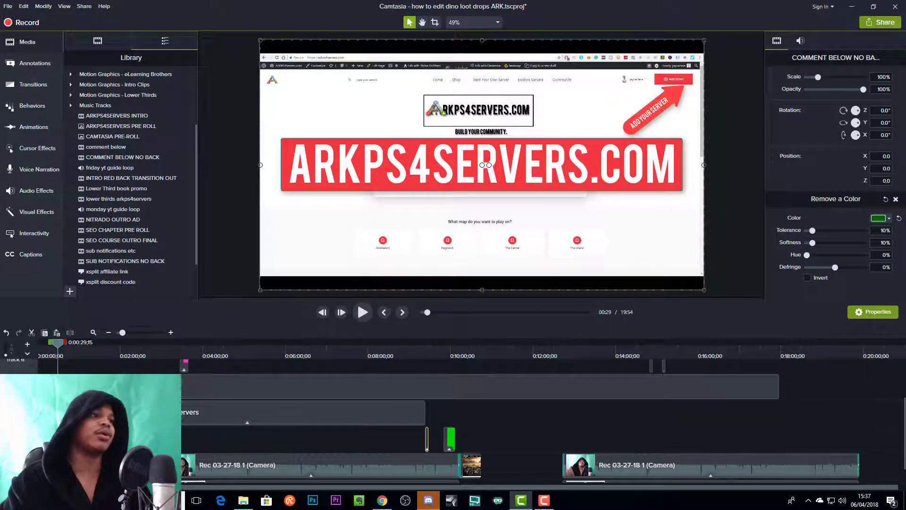
- Select the ARKPS4SERVERS PRE ROLL group and examine its callouts and screen clips on the enlarged timeline around 0:00:39
click(61, 366)
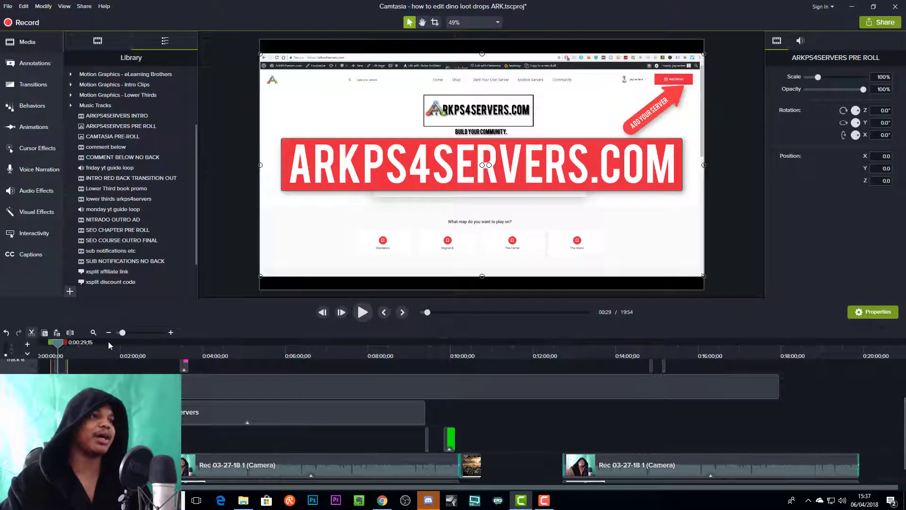
drag(124, 333, 151, 334)
drag(385, 346, 322, 349)
scroll(368, 434, up, 3)
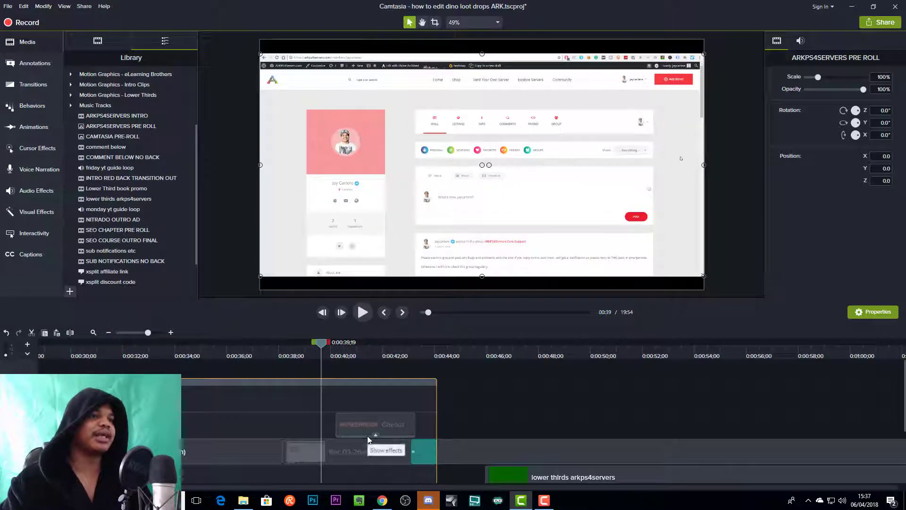
scroll(365, 431, down, 1)
click(304, 485)
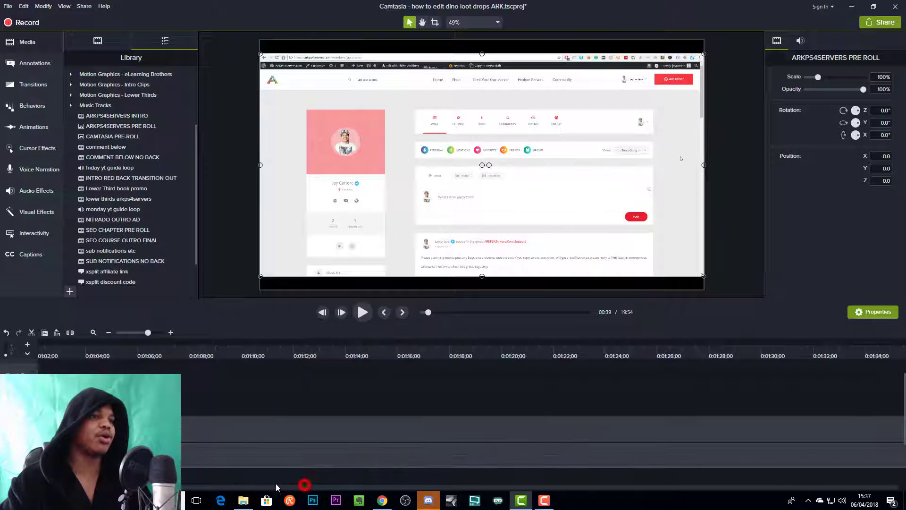
drag(218, 486, 222, 486)
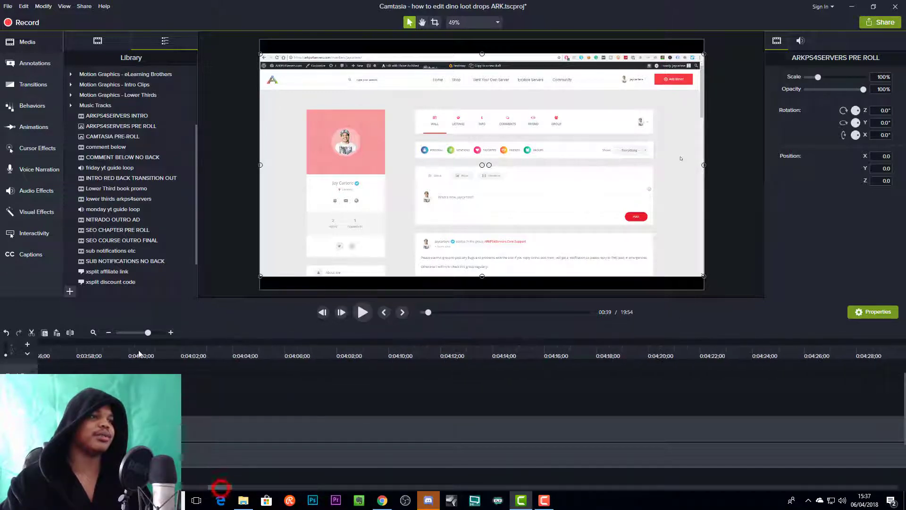
drag(147, 333, 145, 333)
scroll(410, 416, up, 1)
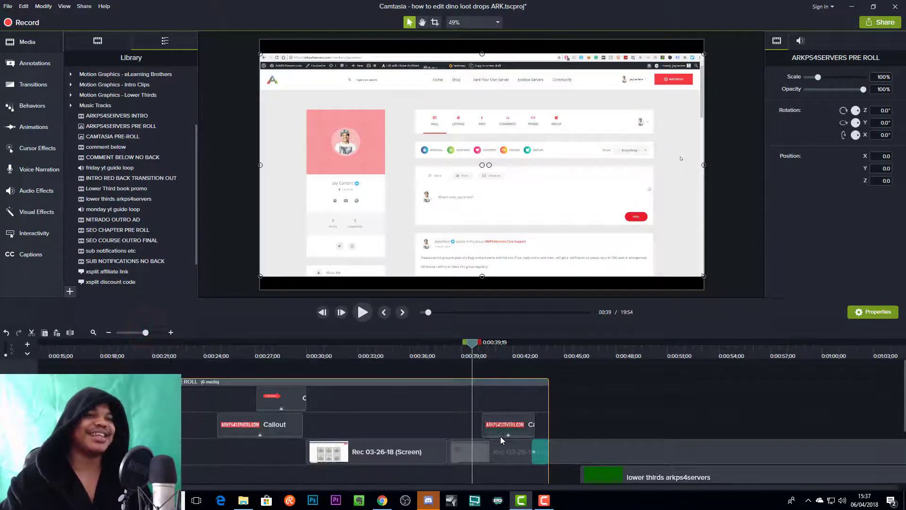
scroll(337, 403, down, 1)
scroll(336, 403, up, 1)
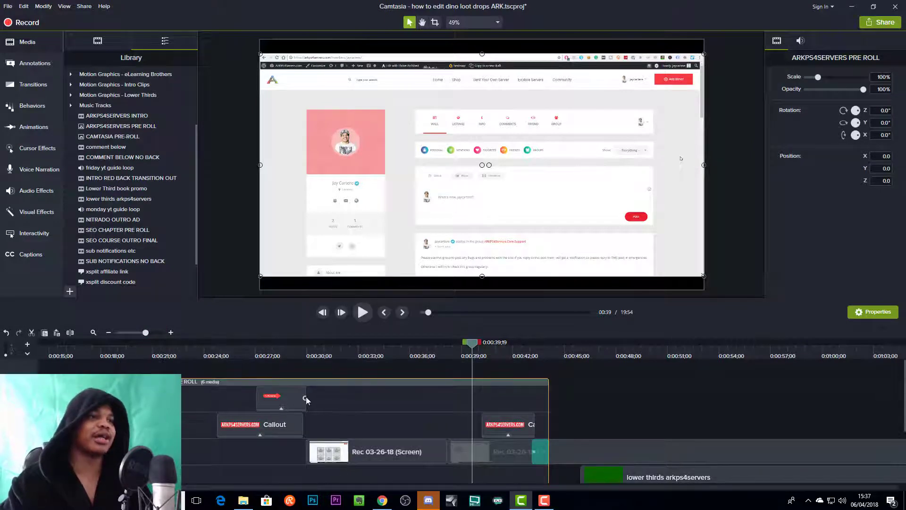
- Preview the pre-roll group at 0:00:28 and 0:00:32, and examine the grouped callouts and recordings across its tracks
click(278, 362)
scroll(349, 394, down, 1)
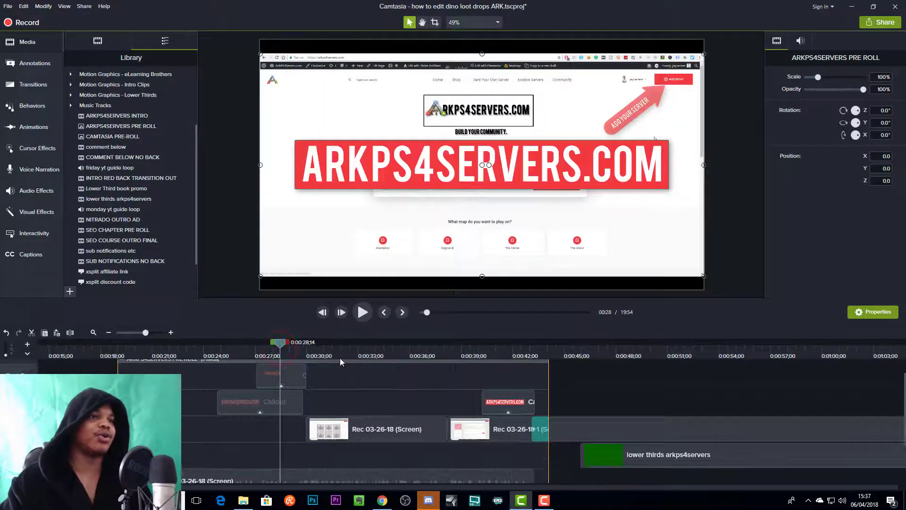
click(351, 355)
scroll(330, 439, down, 2)
scroll(329, 453, up, 1)
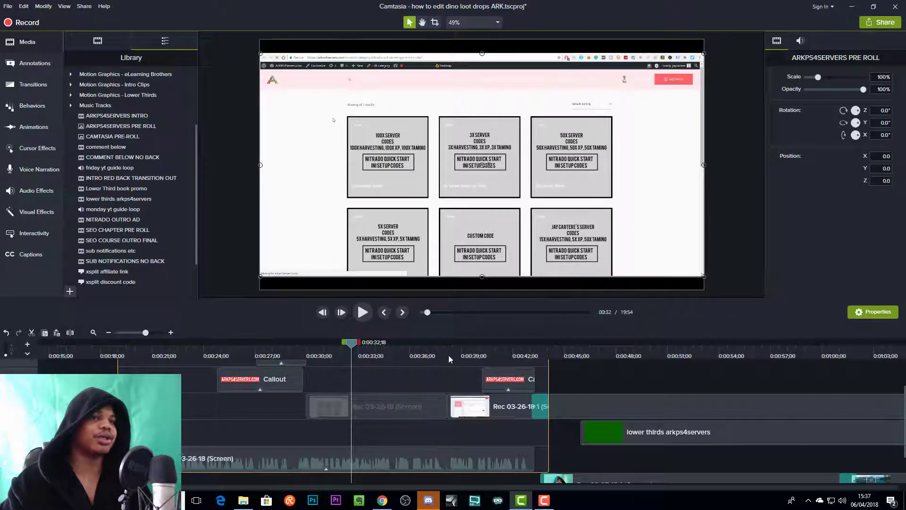
- Preview the ARKPS4SERVERS PRE ROLL group at about 0:00:41, examine its clips, and collapse the group on the timeline
drag(353, 344, 496, 349)
scroll(456, 393, down, 1)
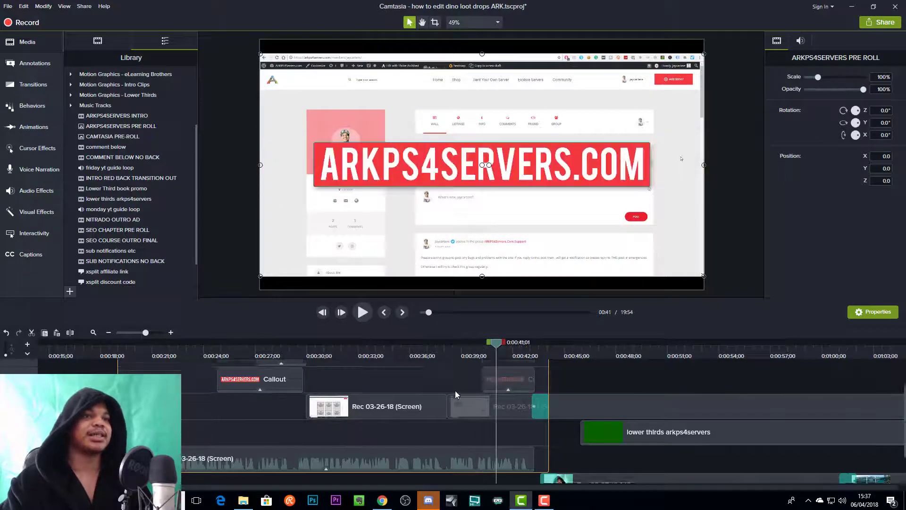
scroll(455, 392, up, 2)
scroll(348, 394, up, 1)
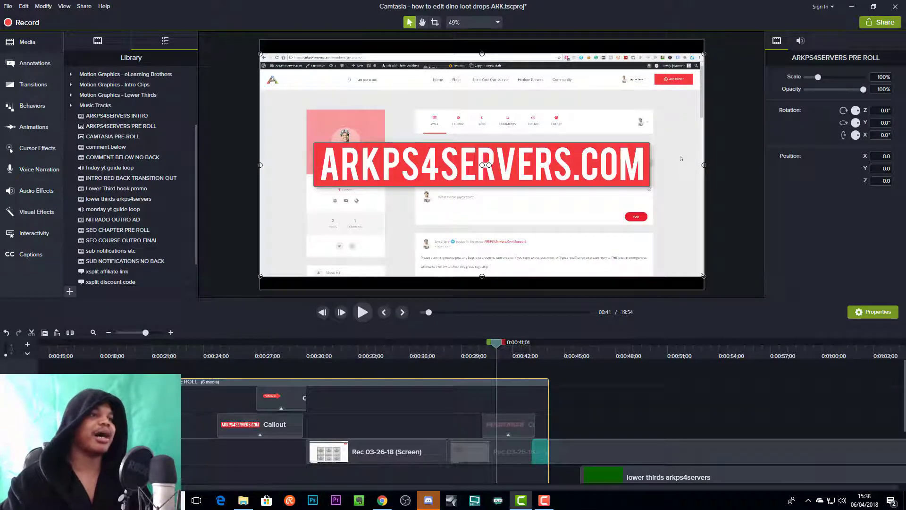
click(123, 381)
scroll(222, 402, down, 2)
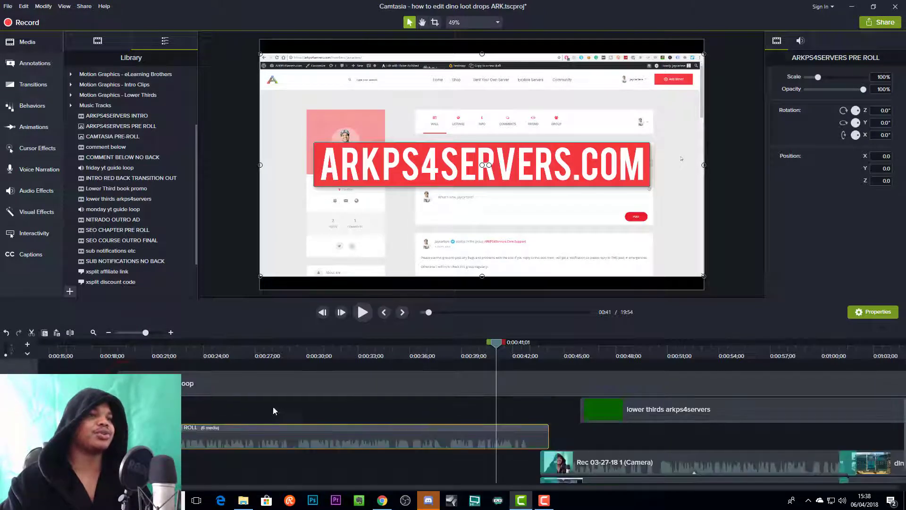
drag(144, 335, 124, 339)
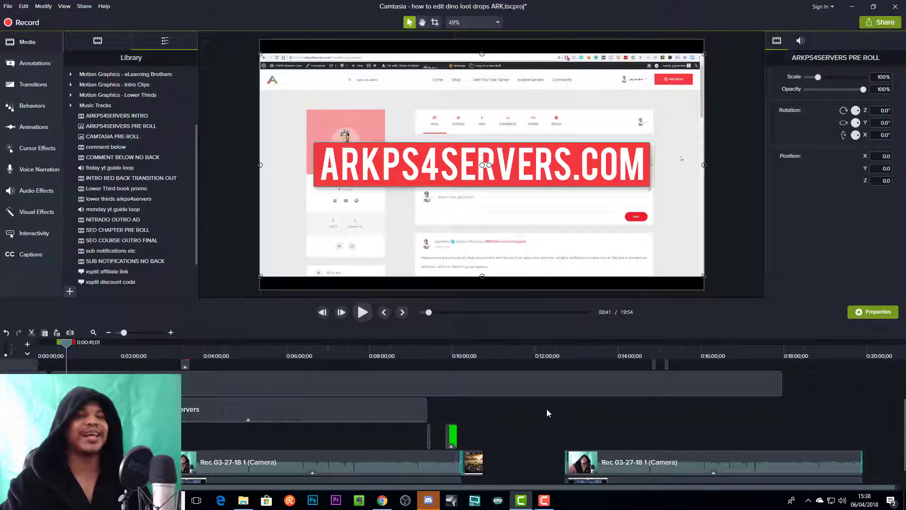
- Try to add the selected Rec 03-27-18 1 camera and screen clips and the neighbouring clips to the Library
scroll(531, 448, down, 1)
drag(534, 474, 330, 411)
right_click(394, 440)
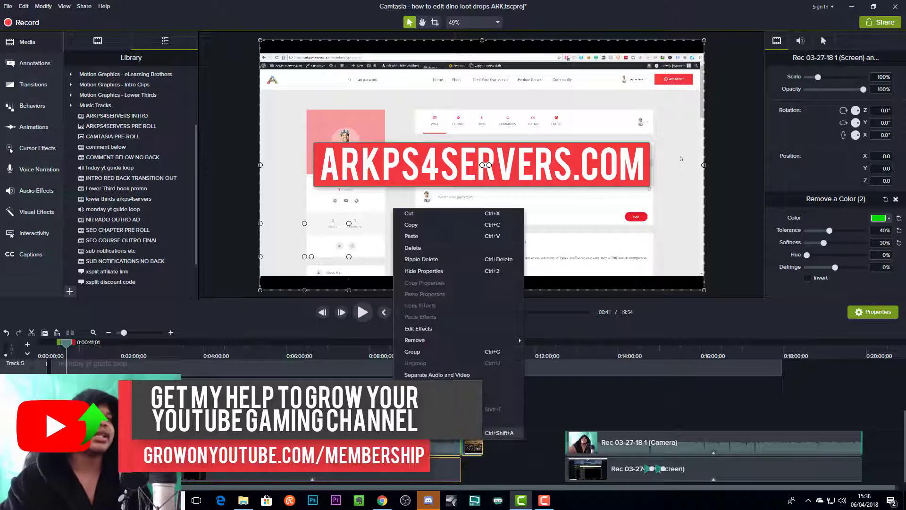
click(434, 432)
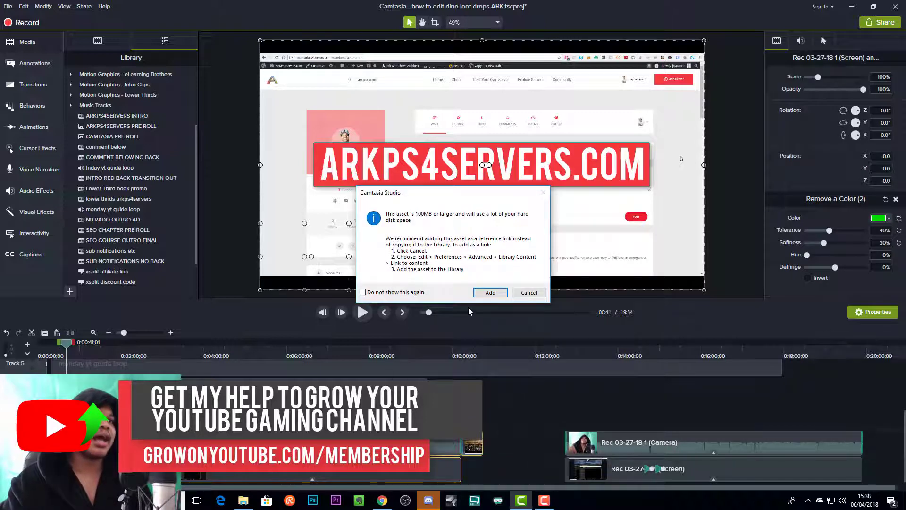
click(526, 297)
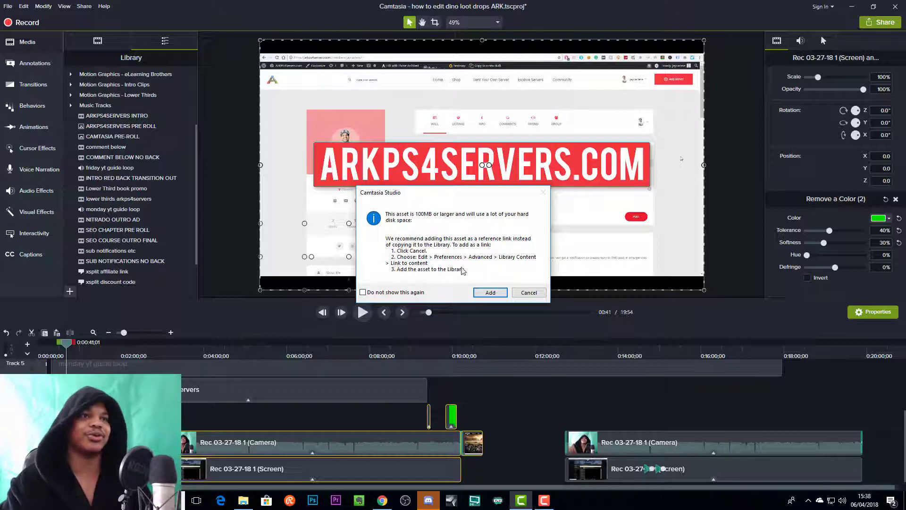
click(526, 292)
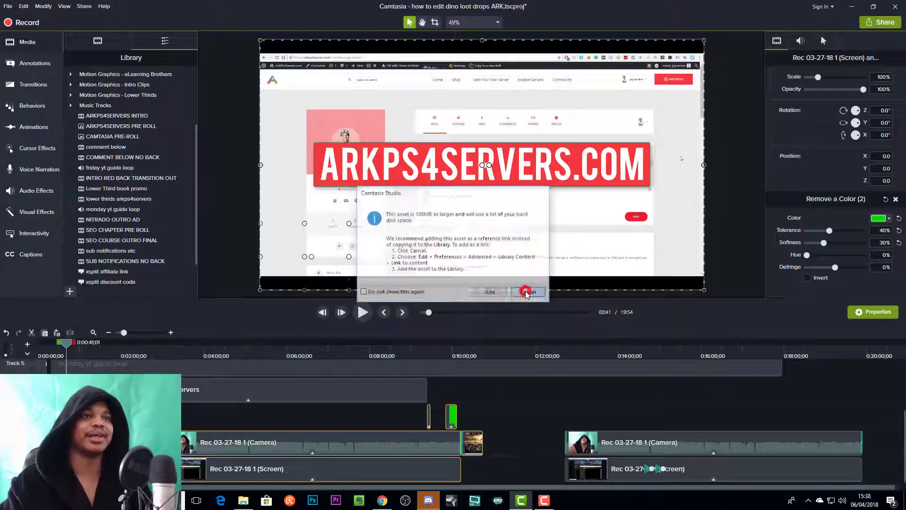
- Add only the NITRADO OUTRO AD clip from the timeline to the Library
click(512, 446)
click(474, 442)
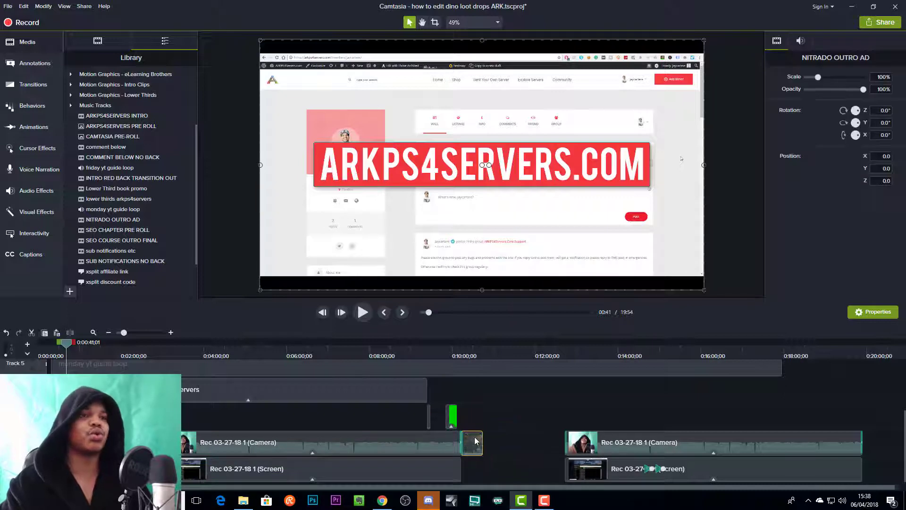
right_click(471, 444)
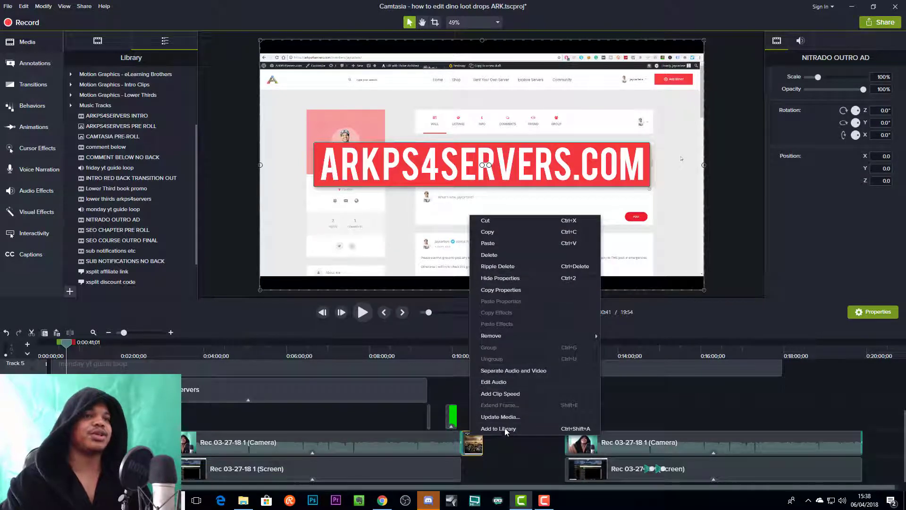
click(504, 427)
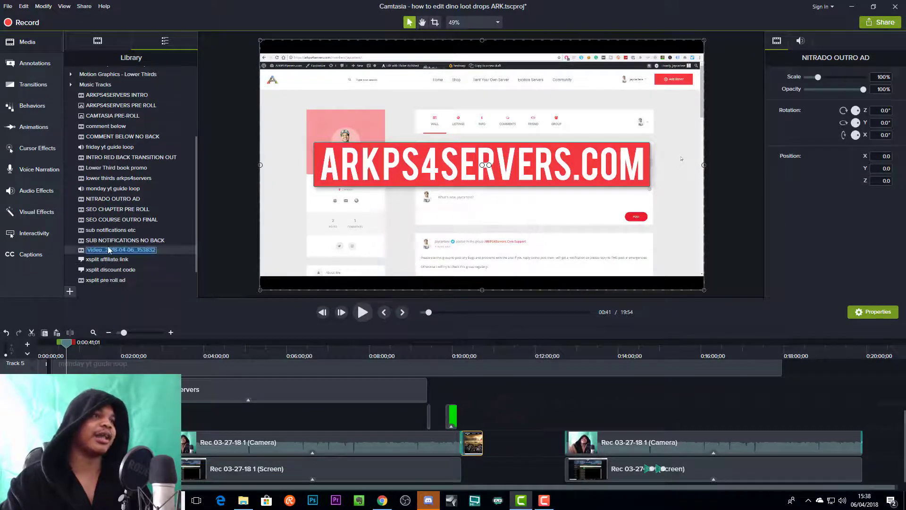
- Name the newly added Library asset V
click(94, 252)
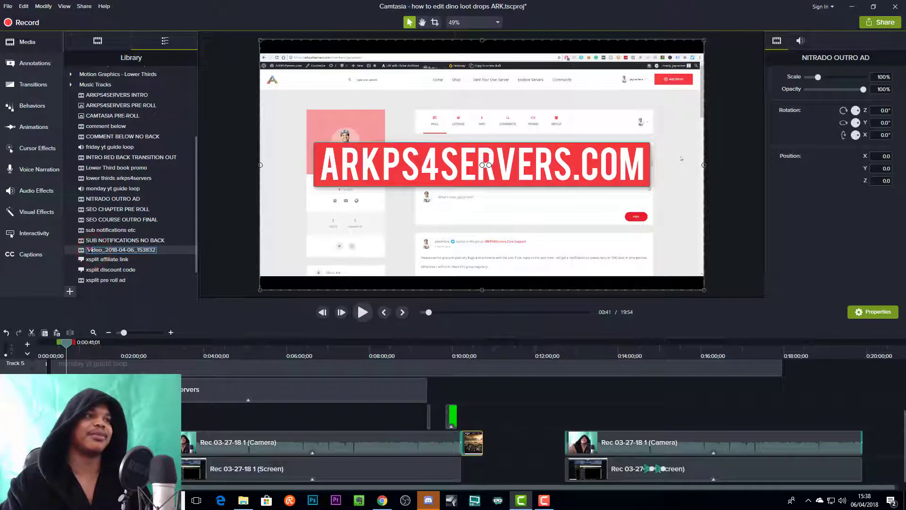
text(V)
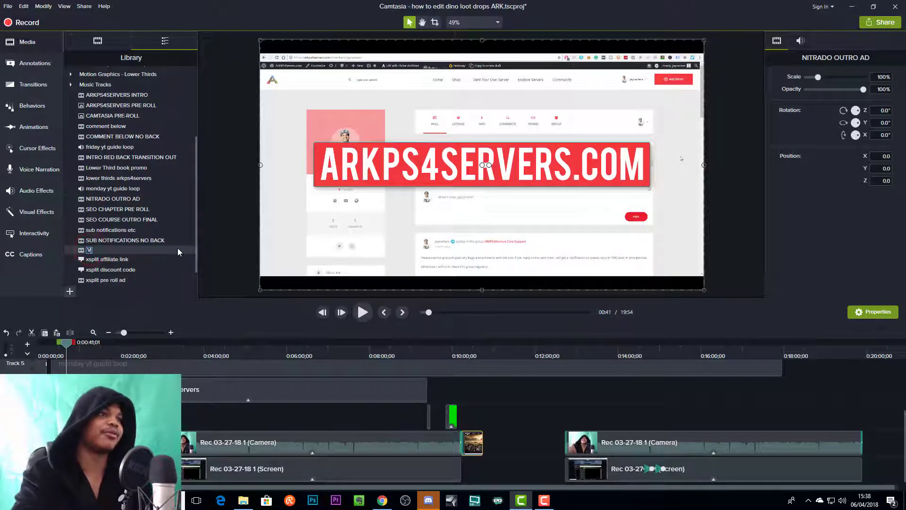
click(118, 249)
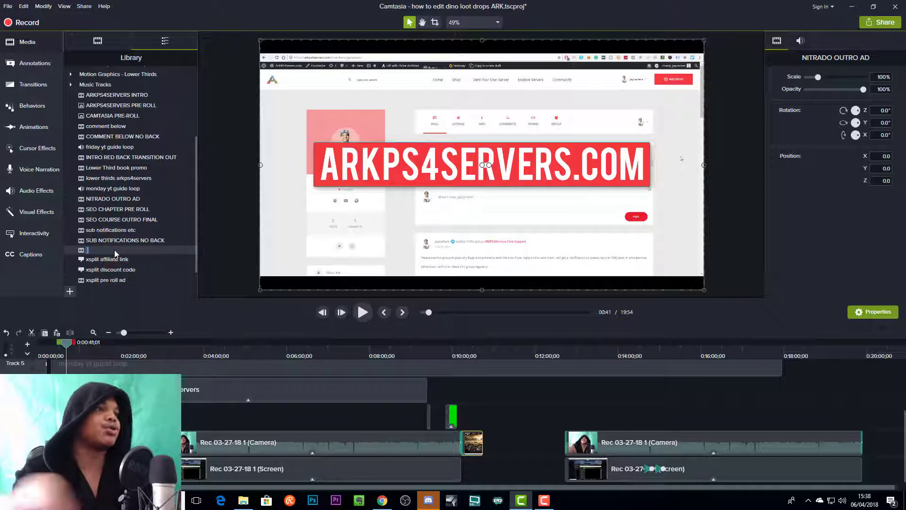
click(81, 251)
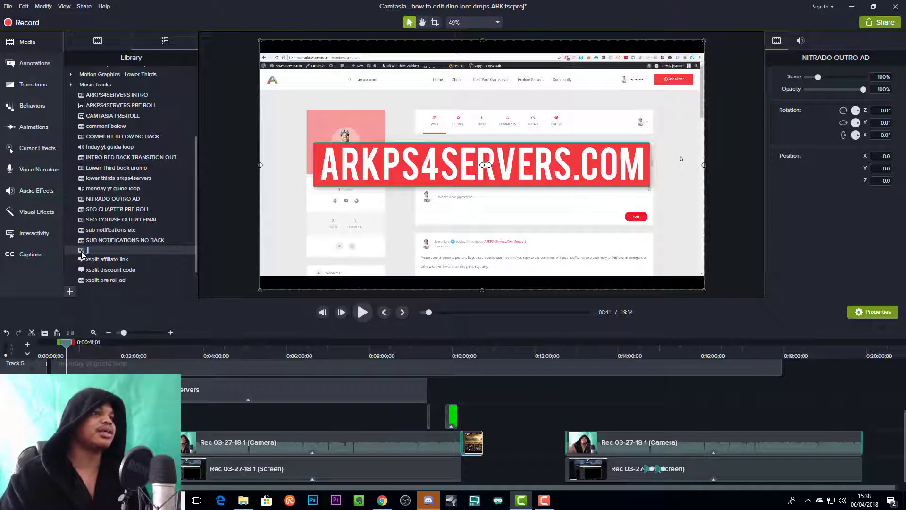
right_click(83, 255)
click(80, 252)
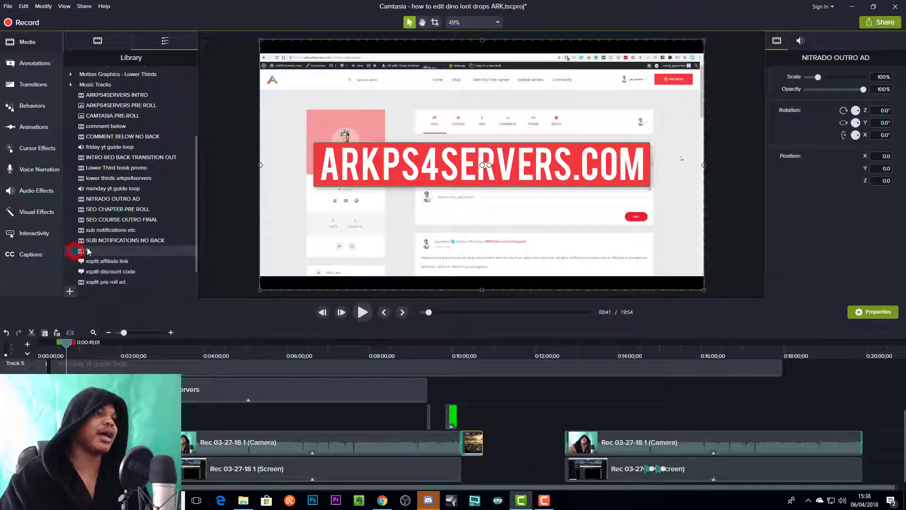
- Delete the V asset from the Library
right_click(84, 254)
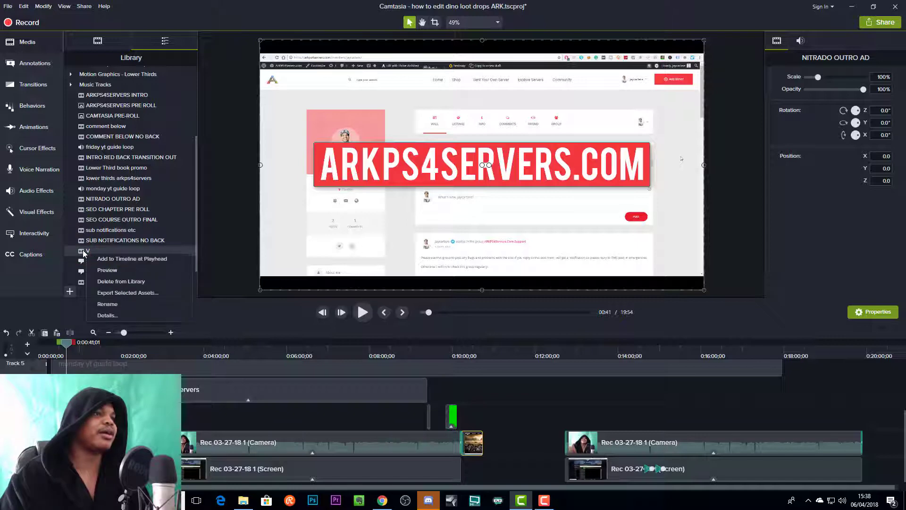
click(113, 282)
click(490, 312)
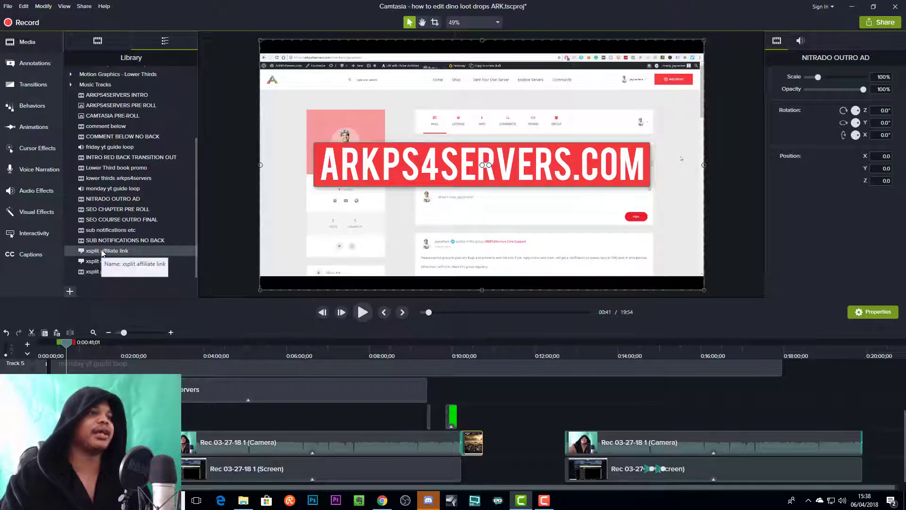
- Place the xsplit discount code callout from the Library on the timeline at about 0:07:40 and preview its animation
scroll(286, 417, up, 2)
scroll(286, 417, up, 1)
drag(98, 261, 358, 410)
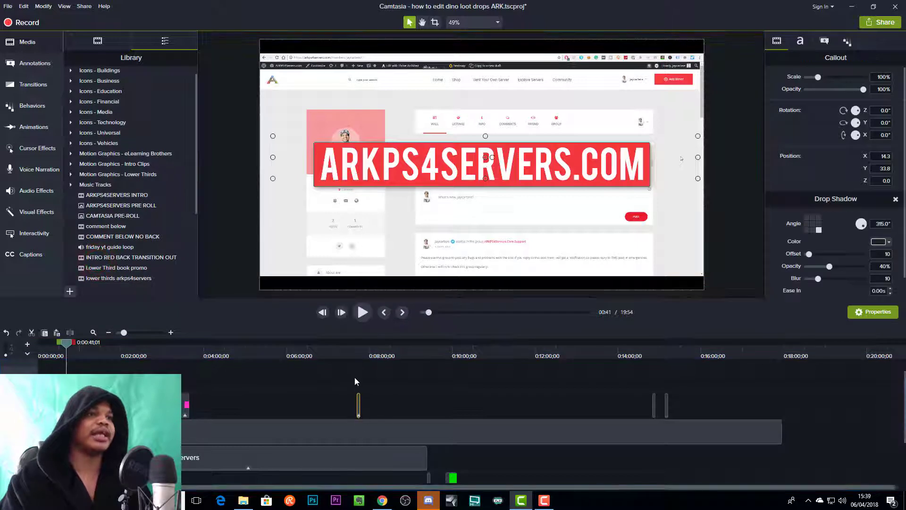
click(358, 343)
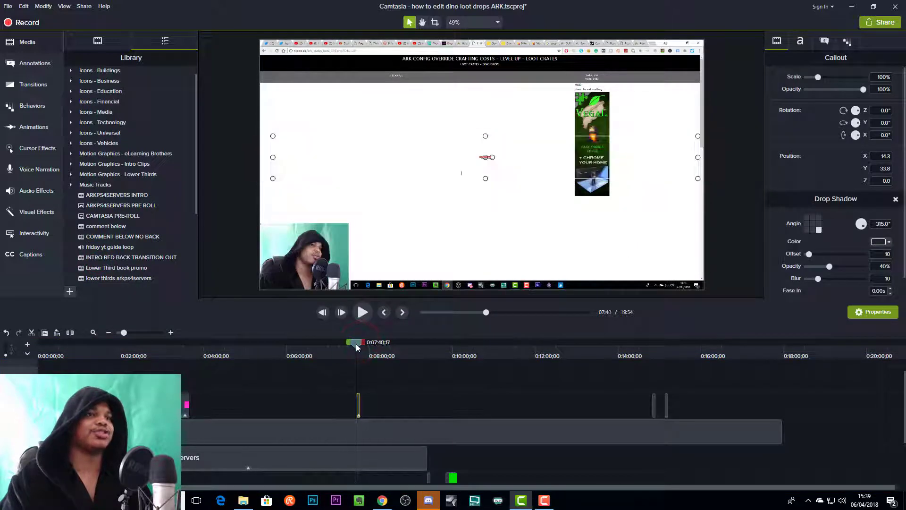
key(space)
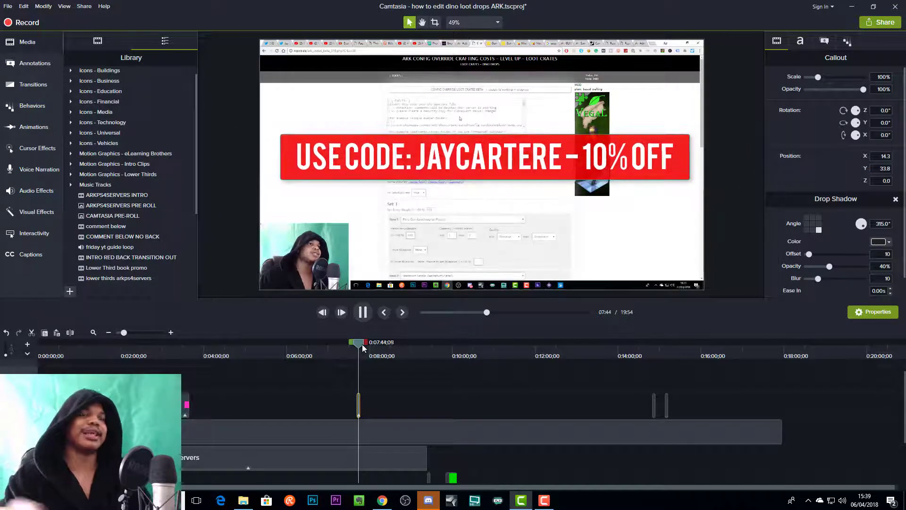
key(space)
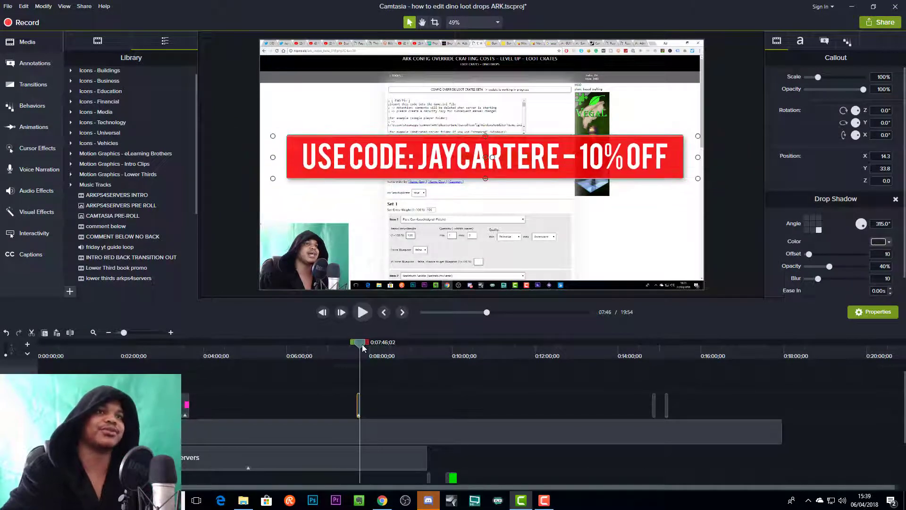
- Delete the xsplit discount code callout from the timeline
drag(389, 402, 349, 388)
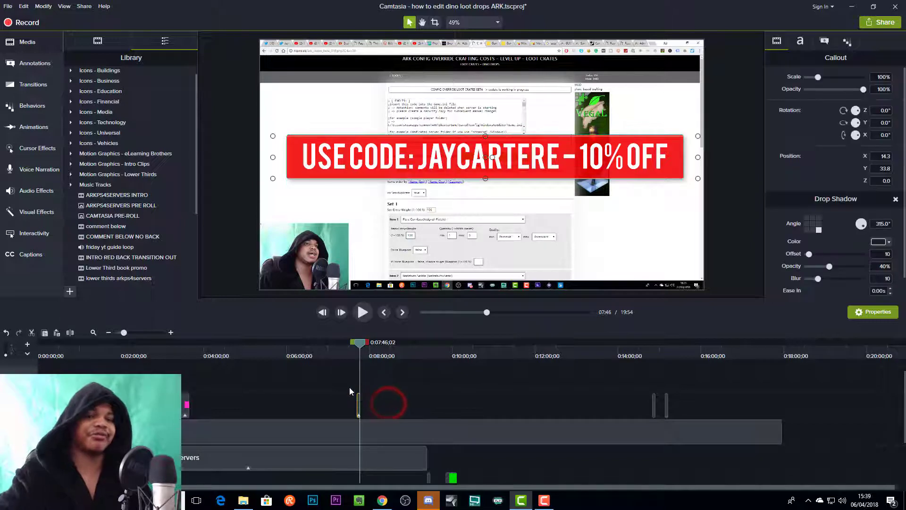
key(Delete)
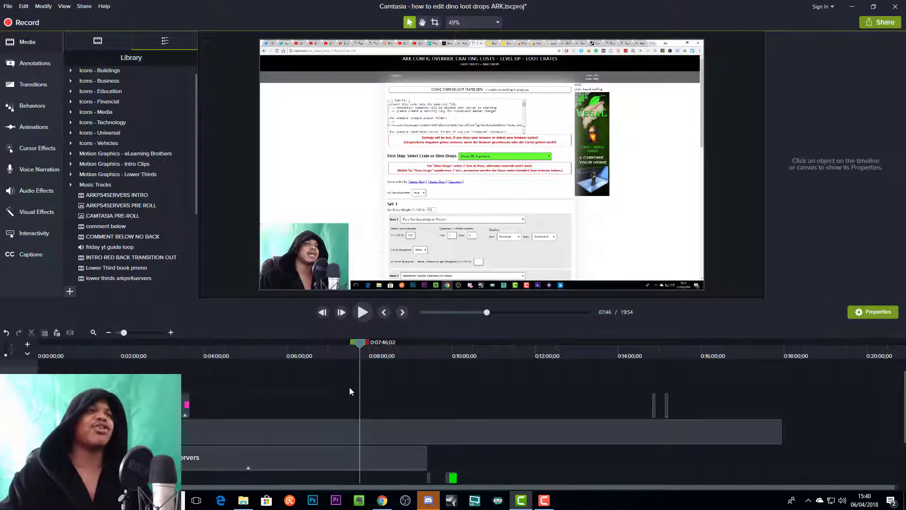
click(388, 431)
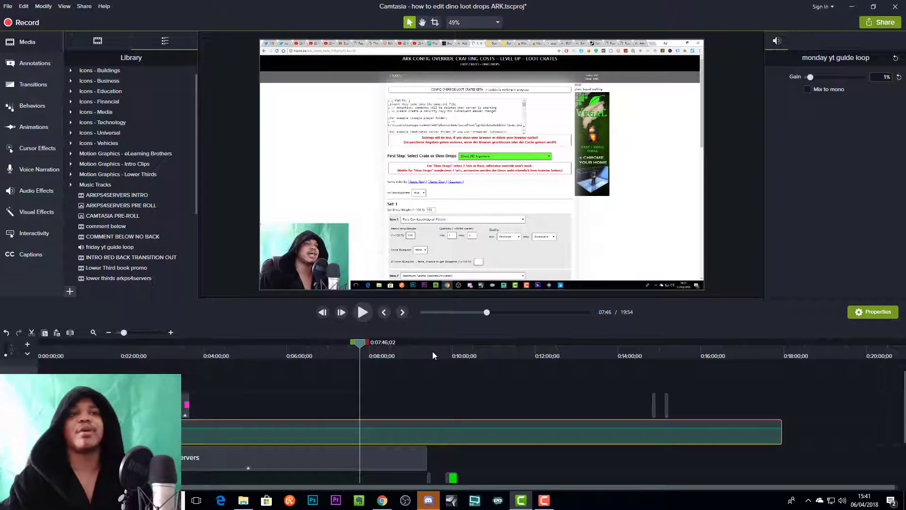
drag(359, 342, 351, 355)
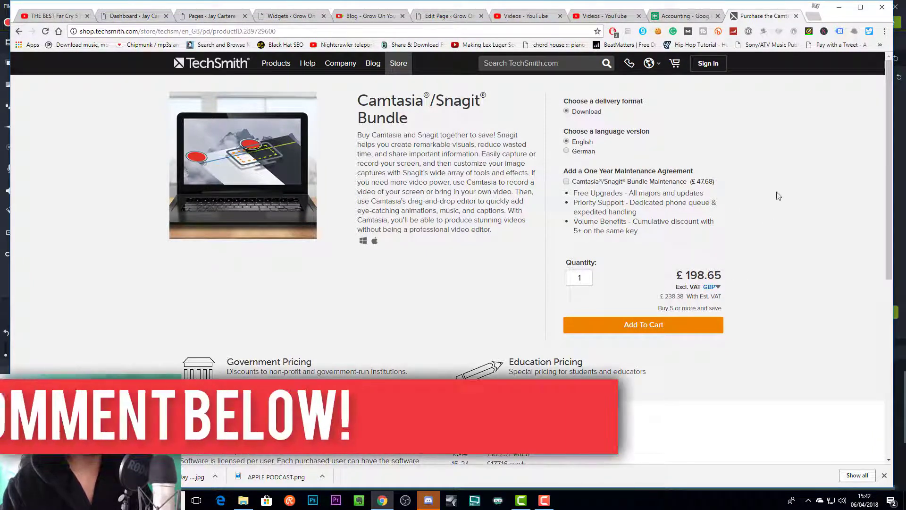
click(839, 7)
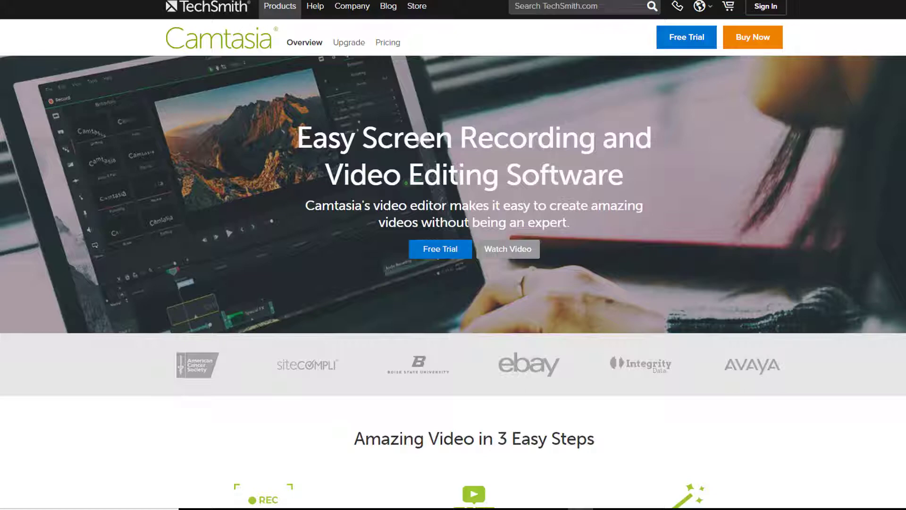
- Examine the Camtasia overview page, from the three easy steps through the use cases to the list of editing features
scroll(453, 269, down, 5)
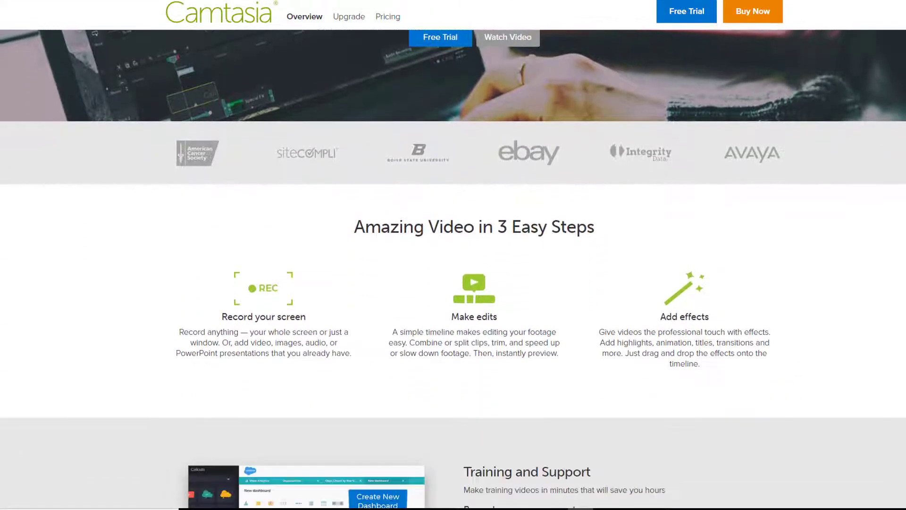
scroll(453, 269, down, 3)
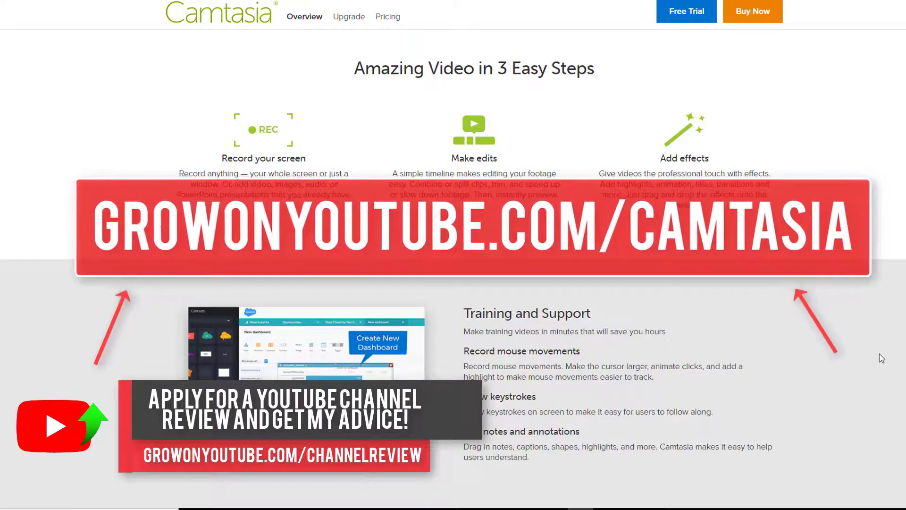
scroll(877, 276, down, 5)
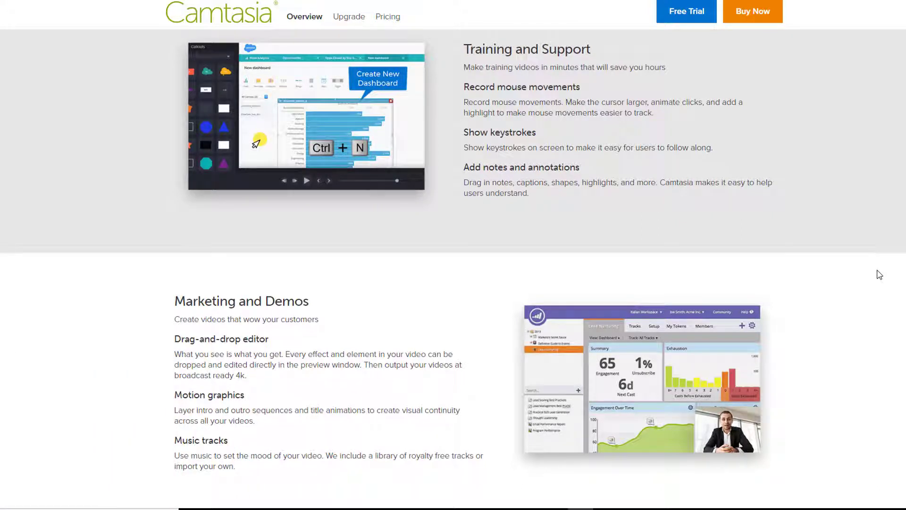
scroll(879, 275, down, 5)
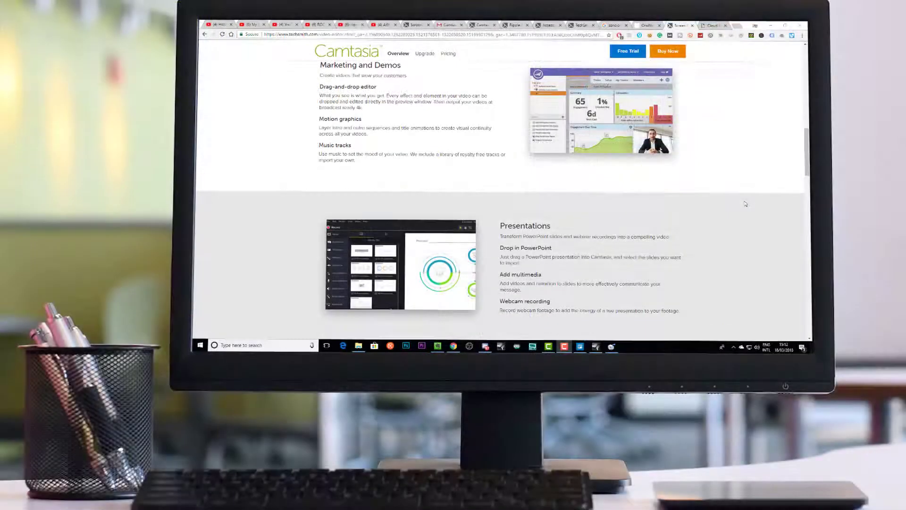
scroll(745, 204, down, 5)
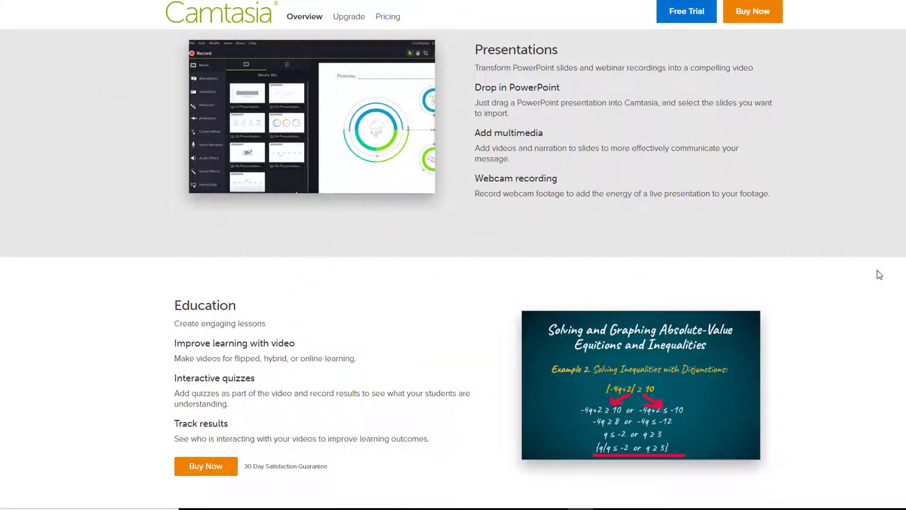
scroll(880, 274, down, 5)
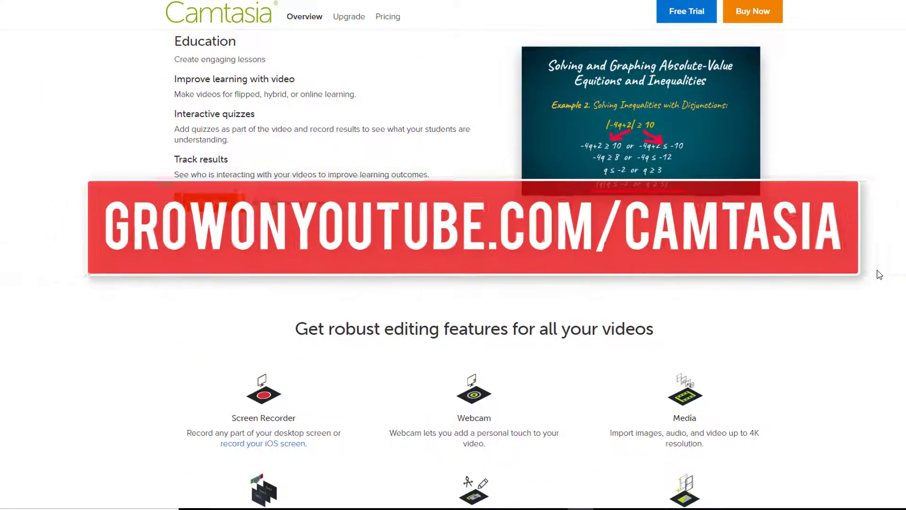
scroll(880, 274, down, 3)
scroll(880, 275, down, 2)
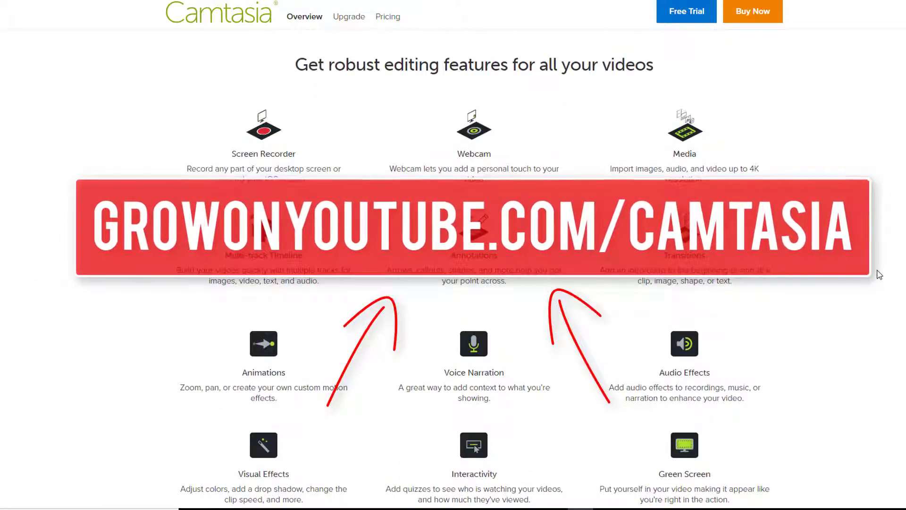